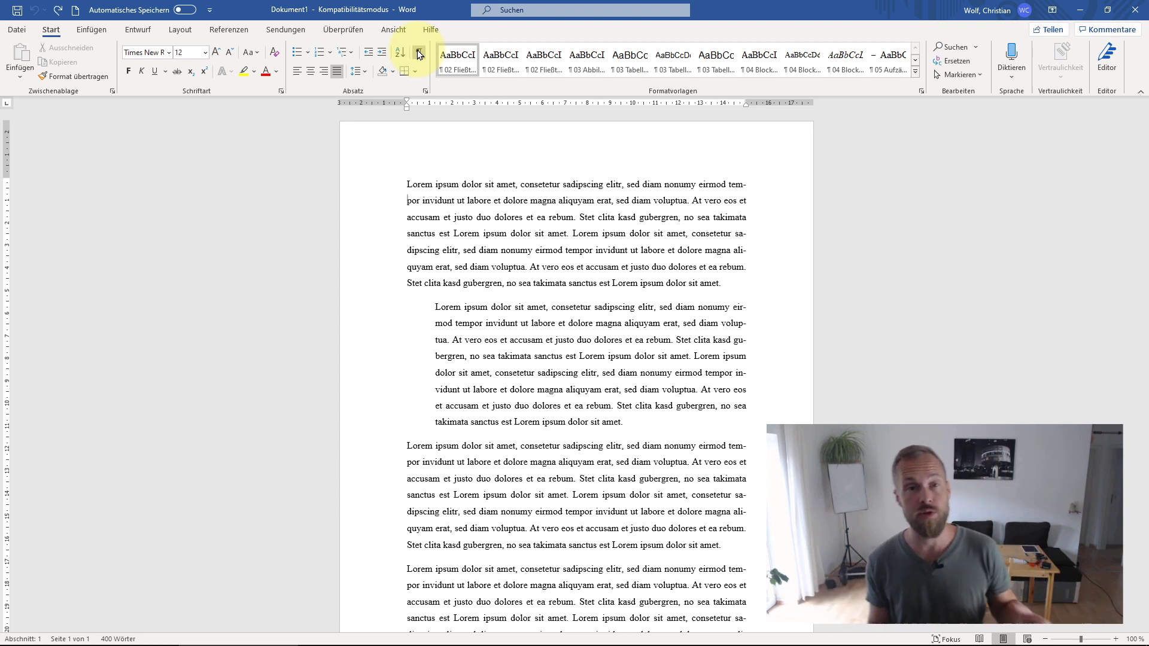
- Show formatting marks, add empty paragraphs after the first paragraph, and delete the extra space before 'At vero'
{"action": "left_click", "coordinate": [418, 53]}
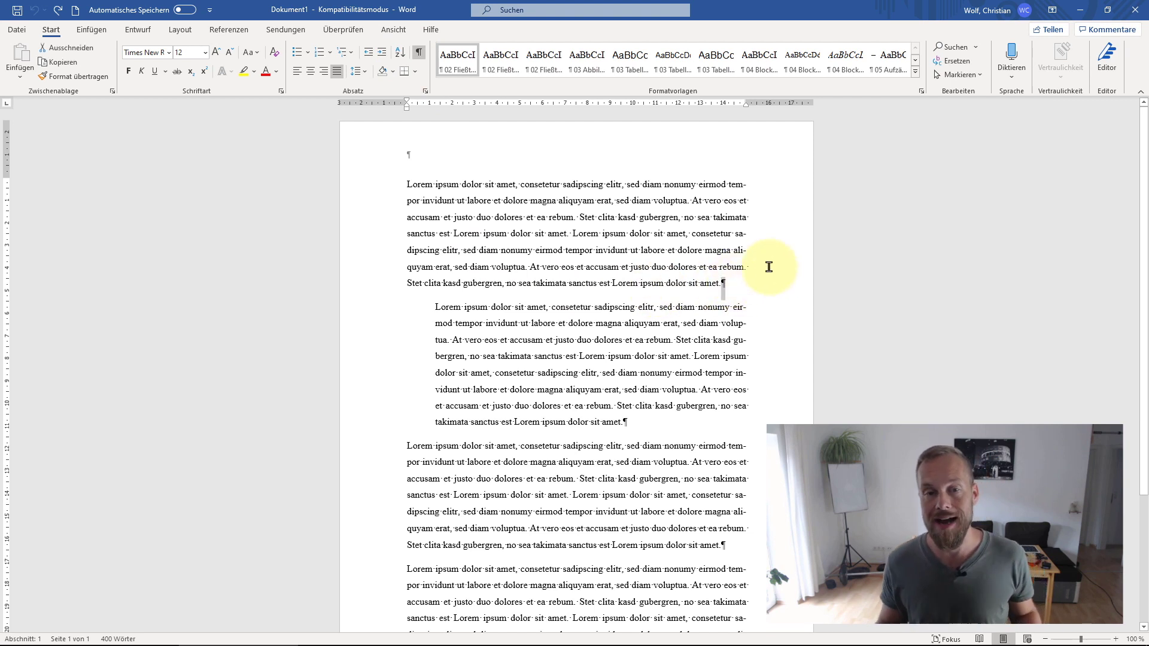
{"action": "left_click", "coordinate": [732, 289]}
{"action": "key", "text": "Return"}
{"action": "key", "text": "Return"}
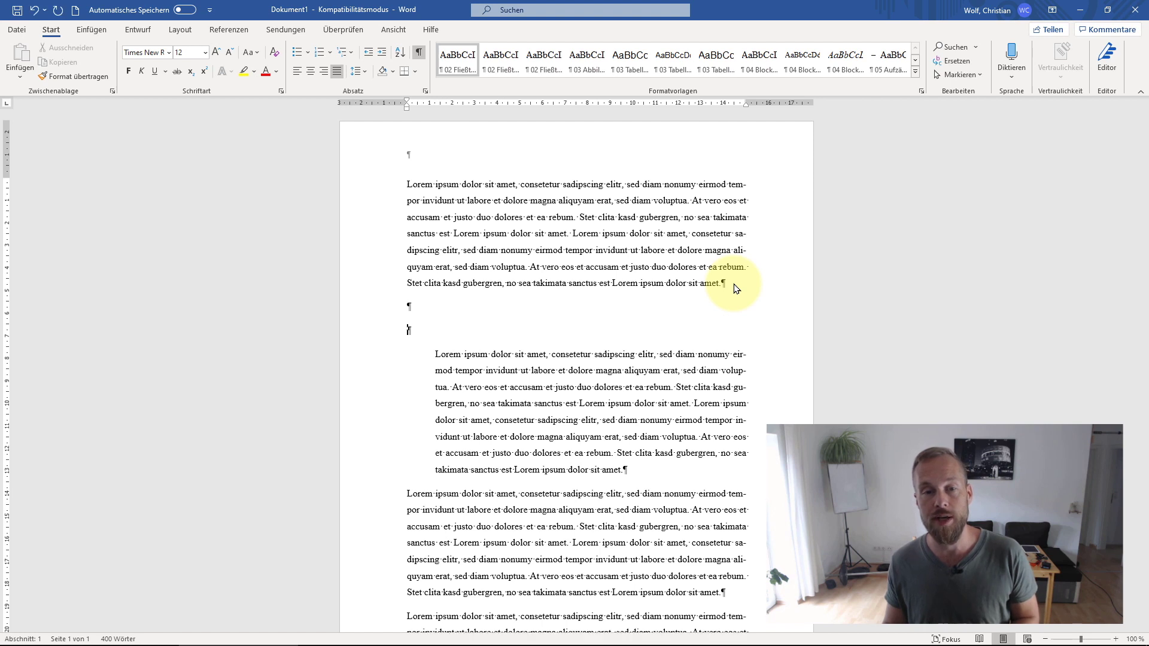
{"action": "left_click", "coordinate": [531, 267]}
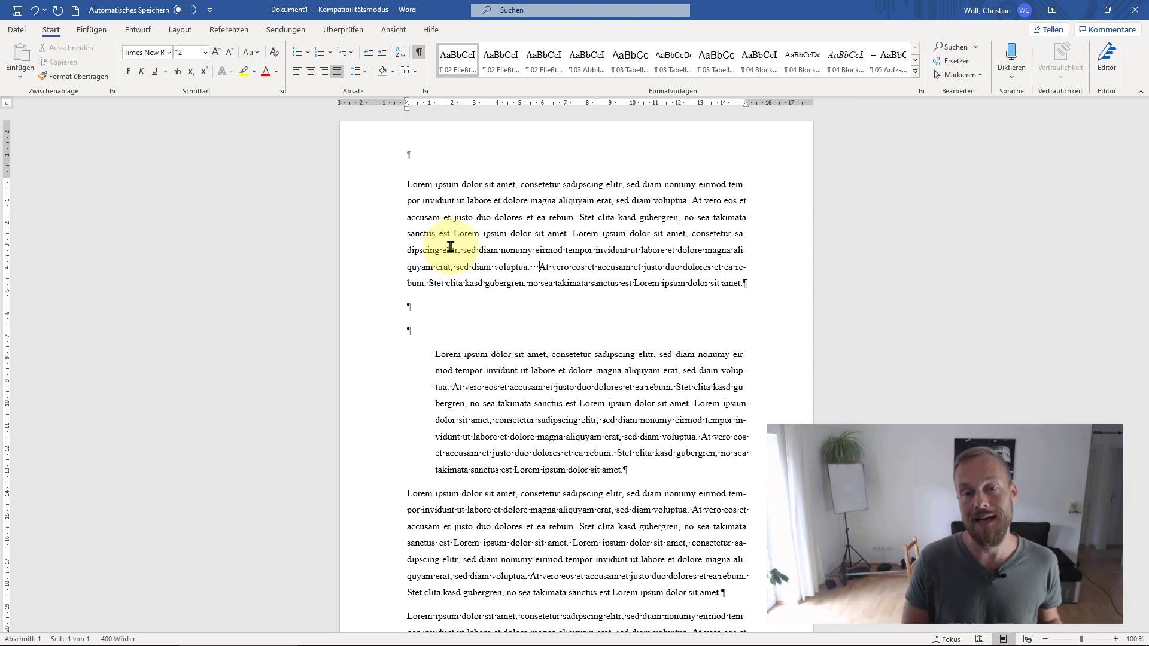
{"action": "key", "text": "BackSpace"}
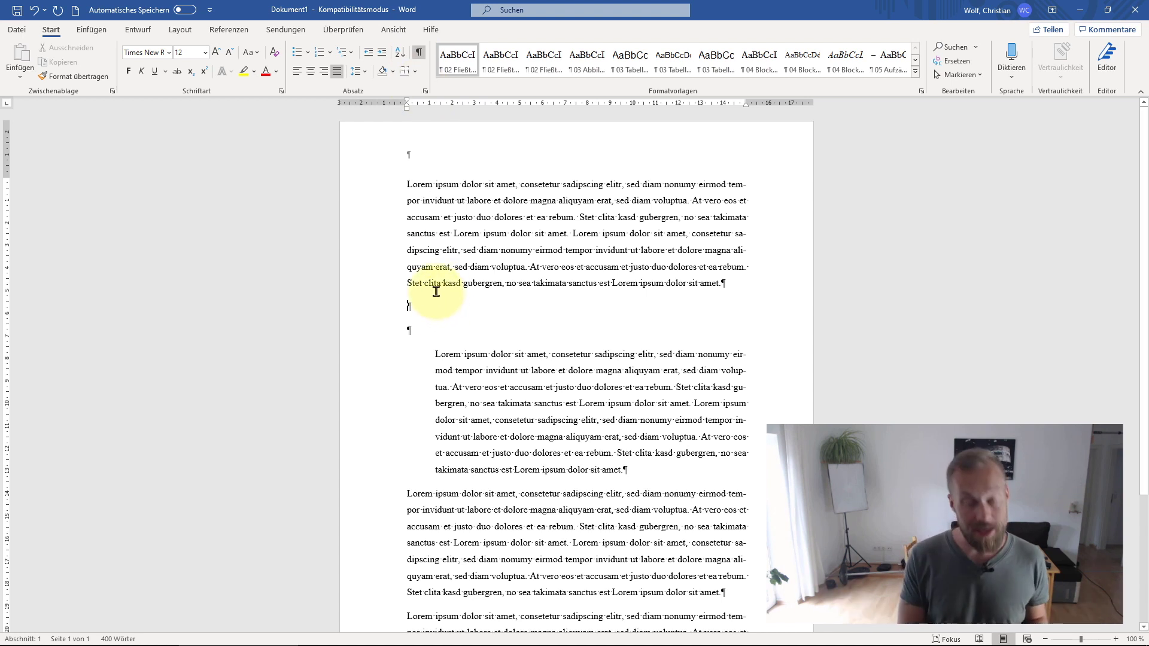
- Toggle formatting marks off and back on, then switch to the Layout tab
{"action": "key", "text": "ctrl+shift+plus"}
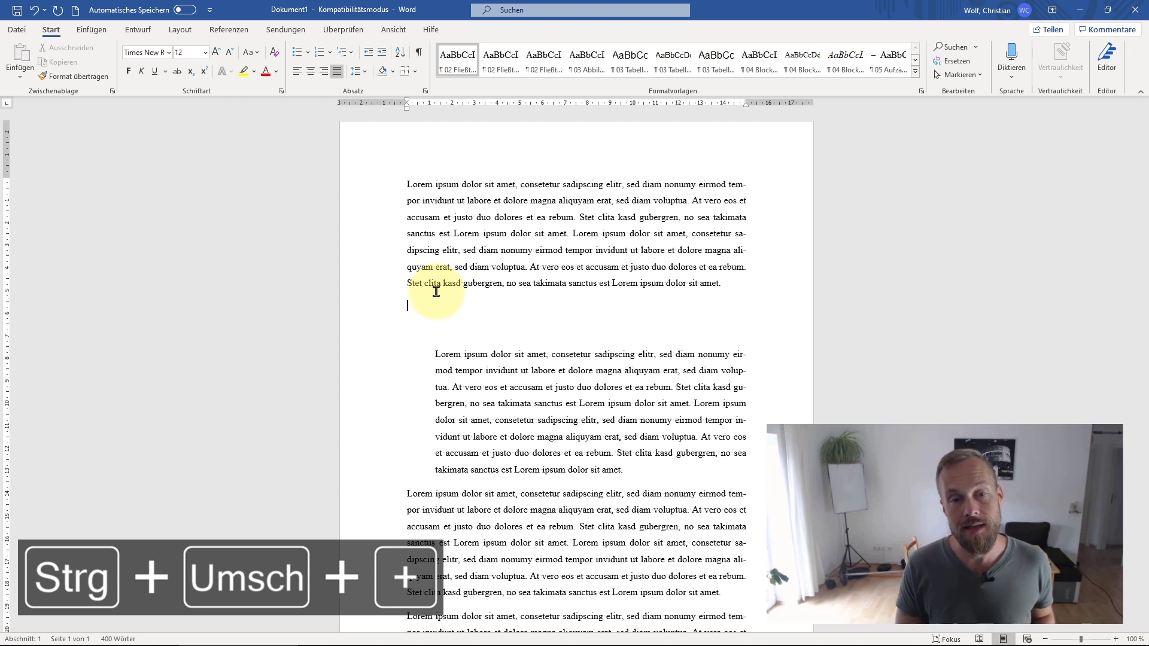
{"action": "key", "text": "ctrl+shift+plus"}
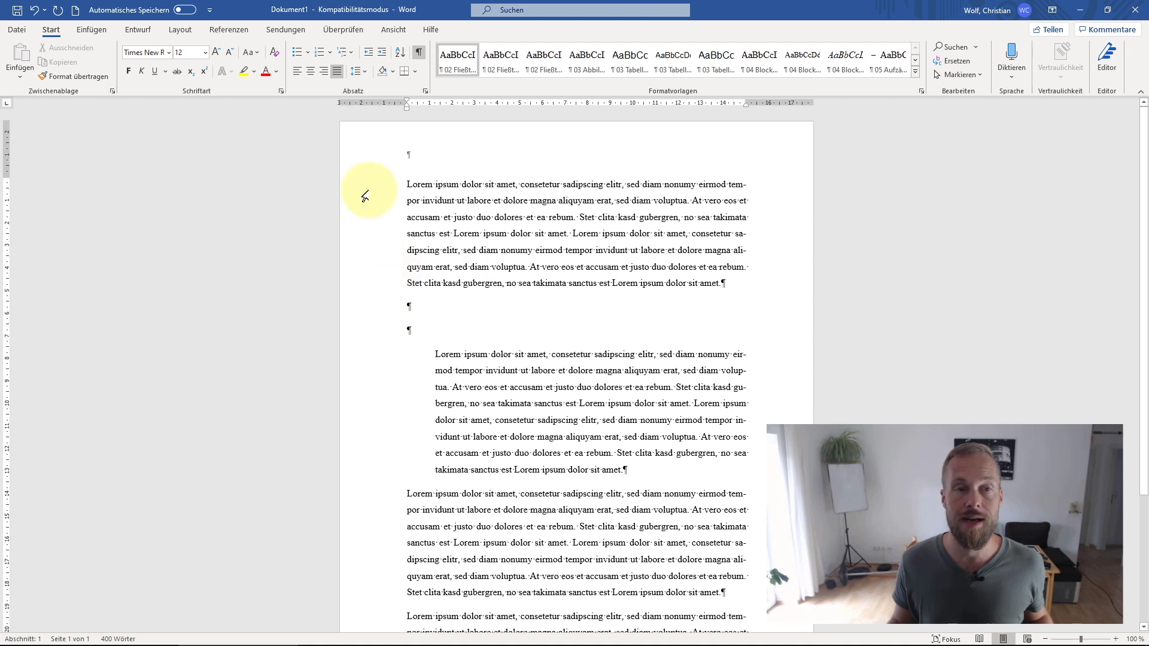
{"action": "left_click", "coordinate": [179, 35]}
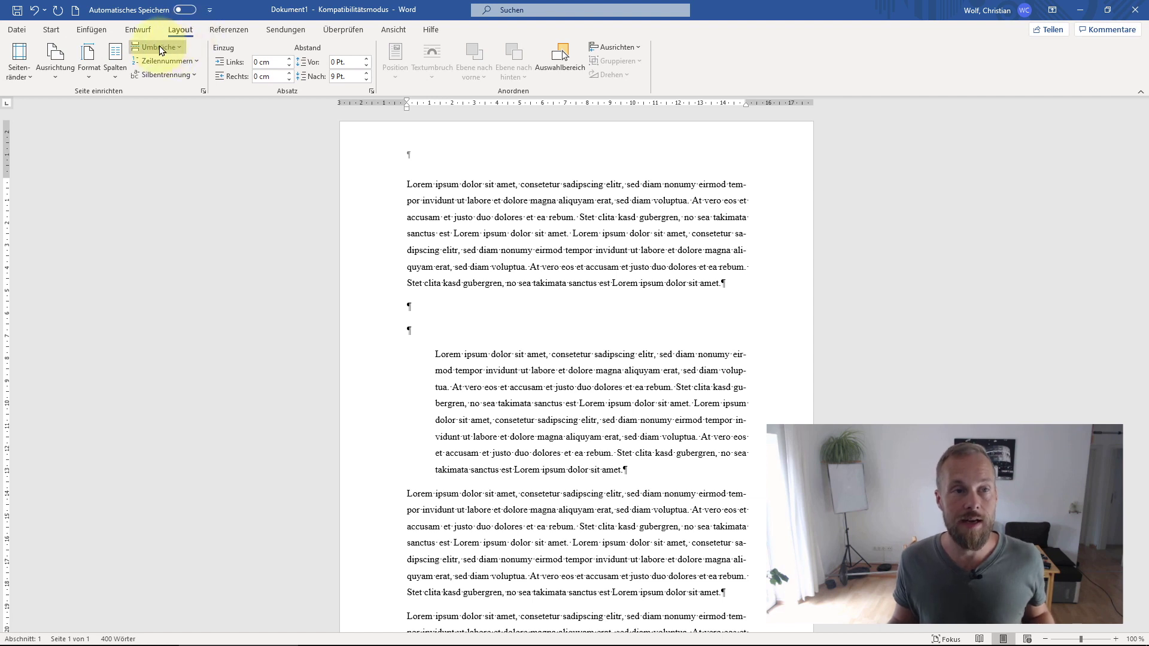
- Insert a continuous (Fortlaufend) section break at the empty paragraph below the first paragraph
{"action": "left_click", "coordinate": [181, 47]}
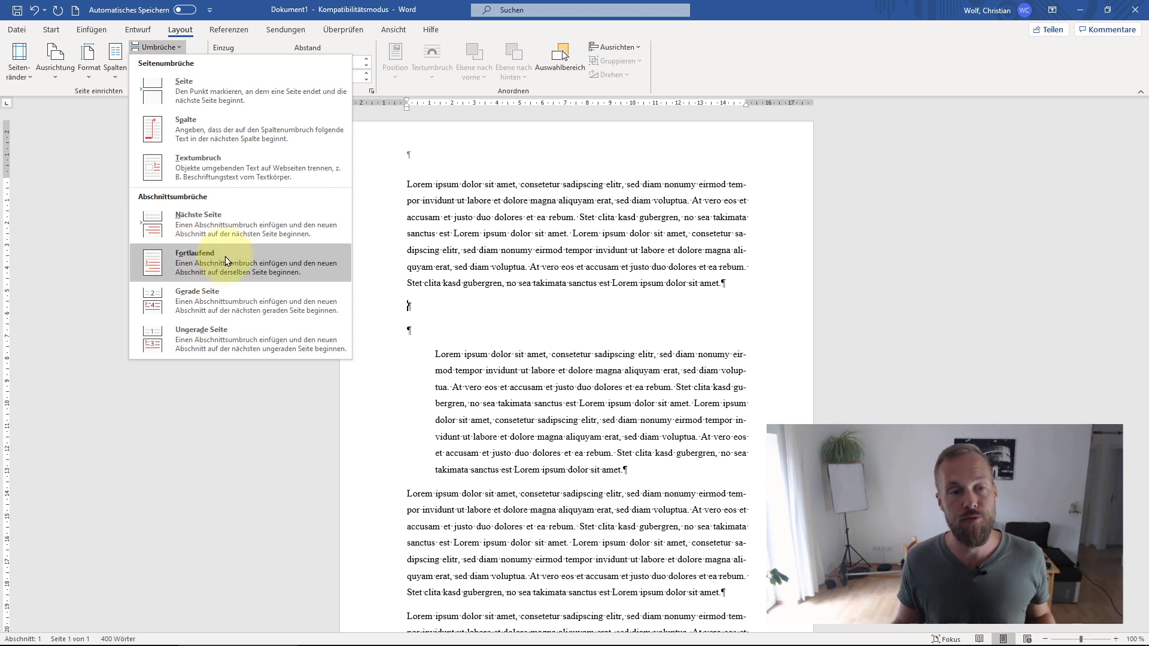
{"action": "left_click", "coordinate": [436, 312]}
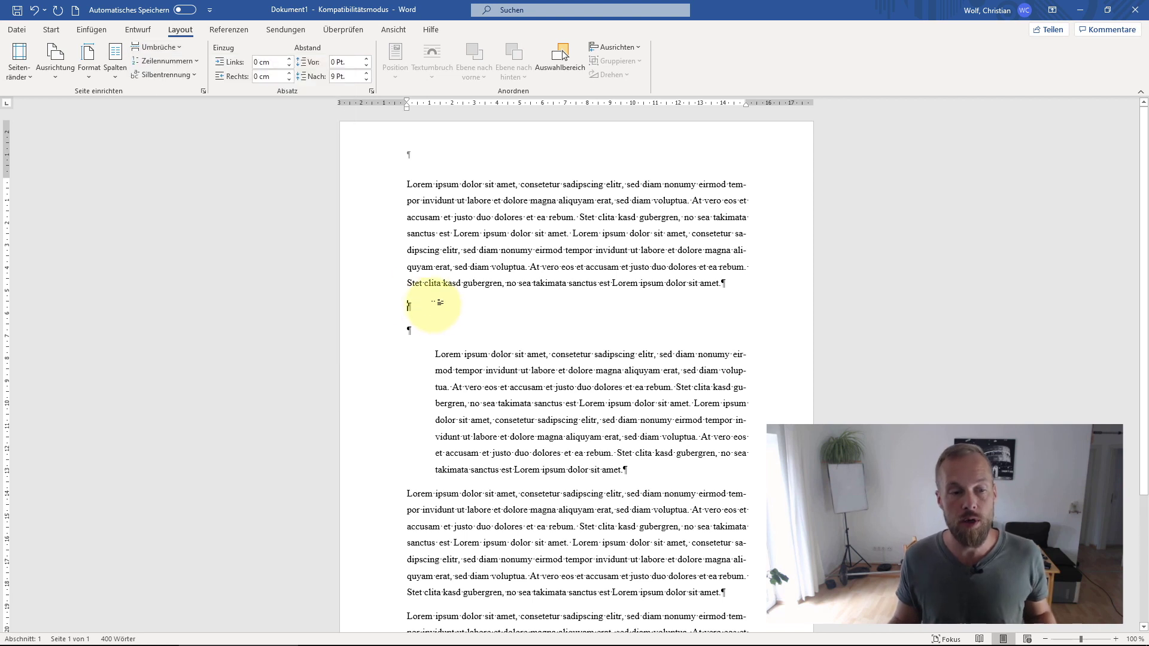
{"action": "left_click", "coordinate": [182, 48]}
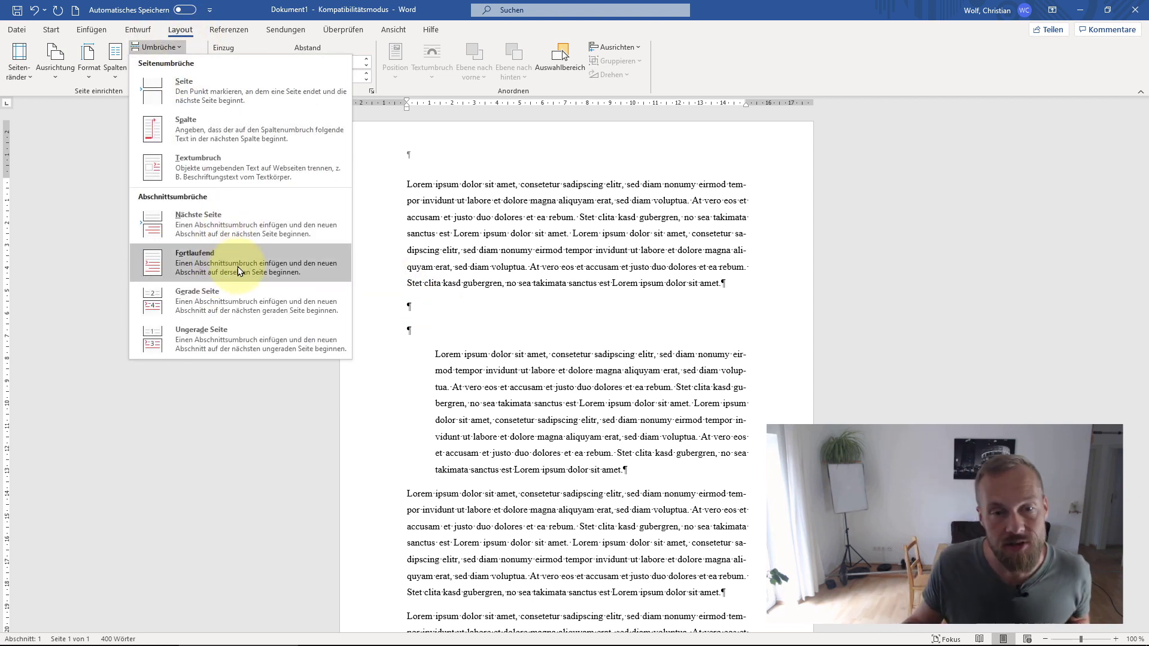
{"action": "left_click", "coordinate": [427, 305]}
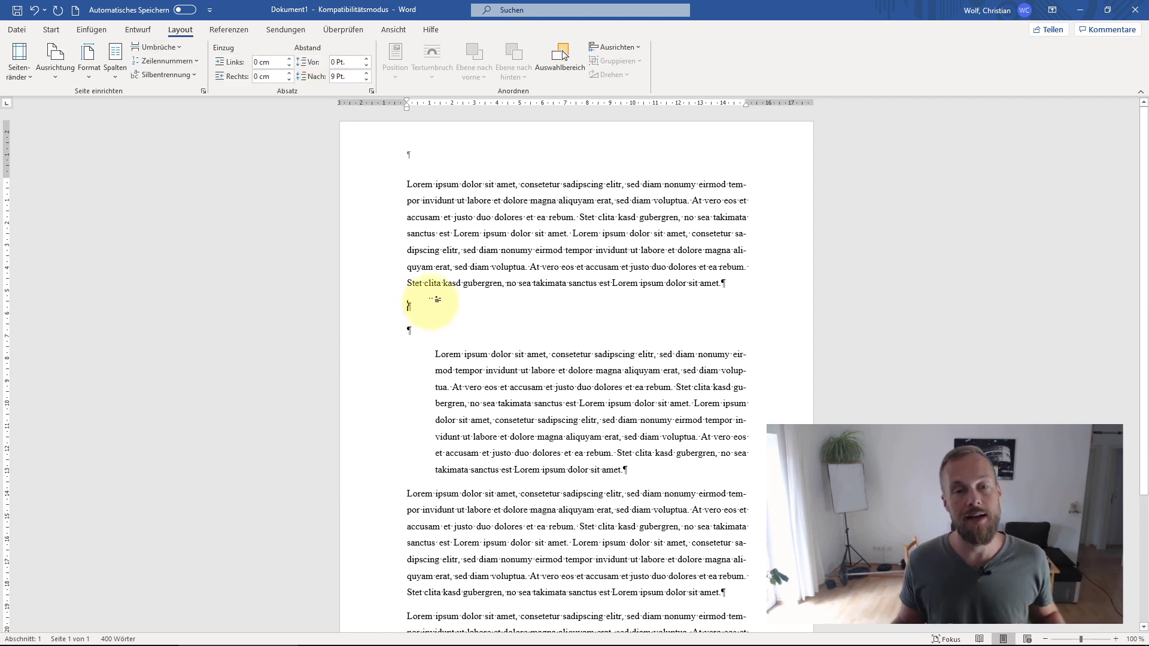
{"action": "left_click", "coordinate": [178, 47]}
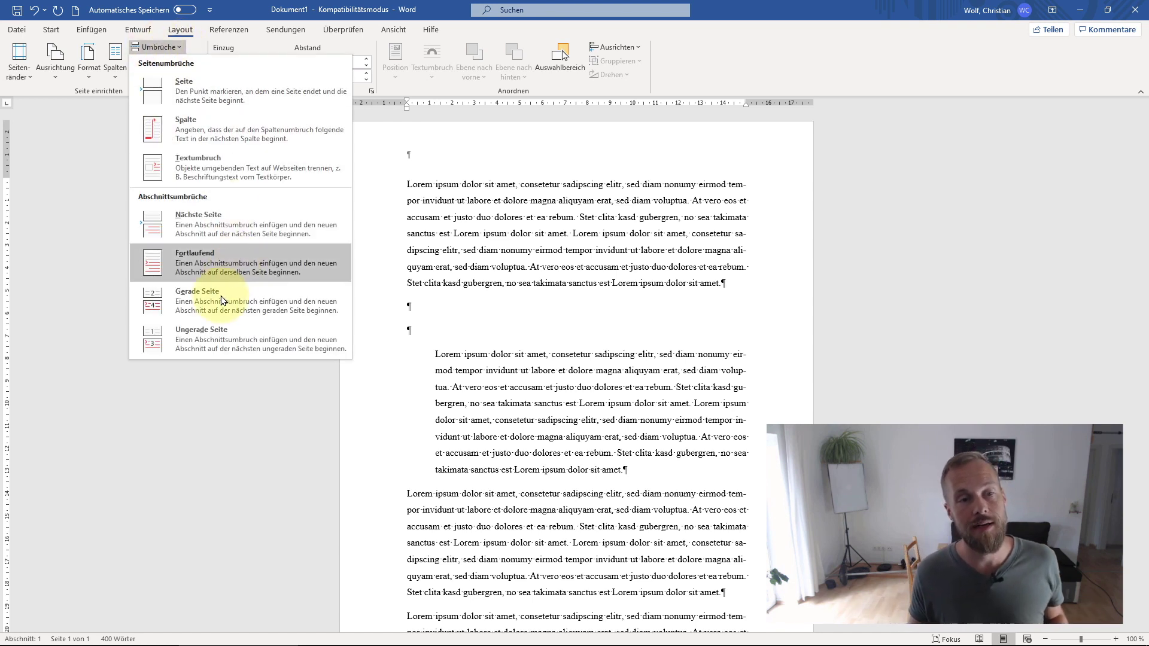
{"action": "left_click", "coordinate": [213, 261]}
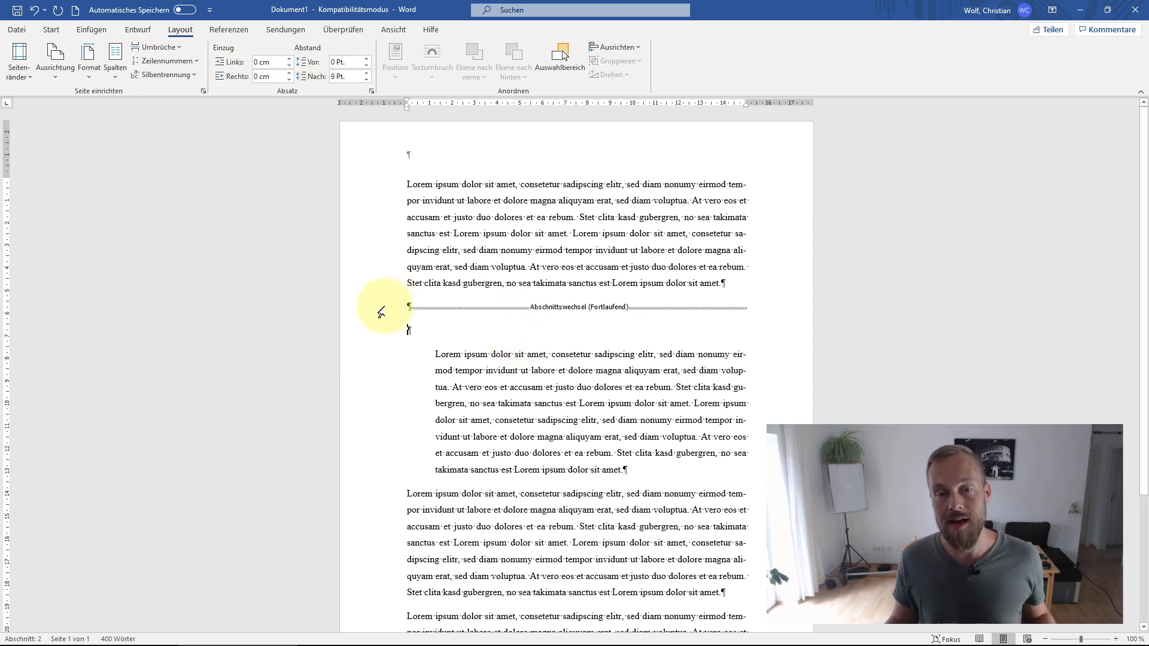
- Check where the new section break sits and hide the formatting marks
{"action": "left_click", "coordinate": [335, 308]}
{"action": "left_click", "coordinate": [404, 310]}
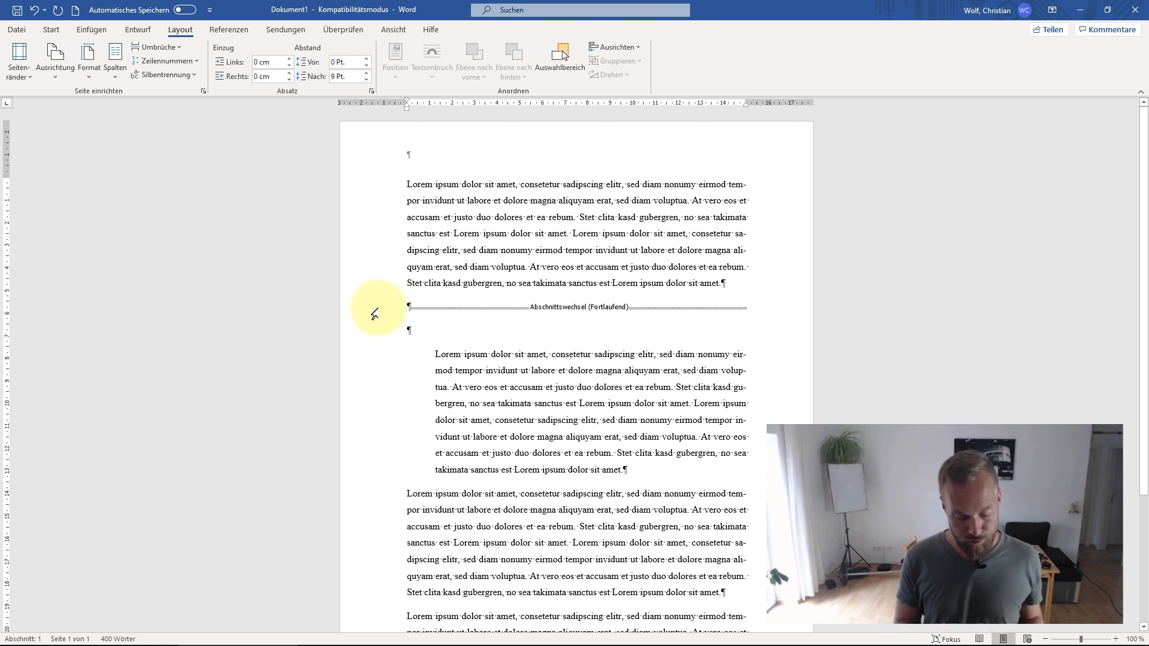
{"action": "key", "text": "ctrl+shift+asterisk"}
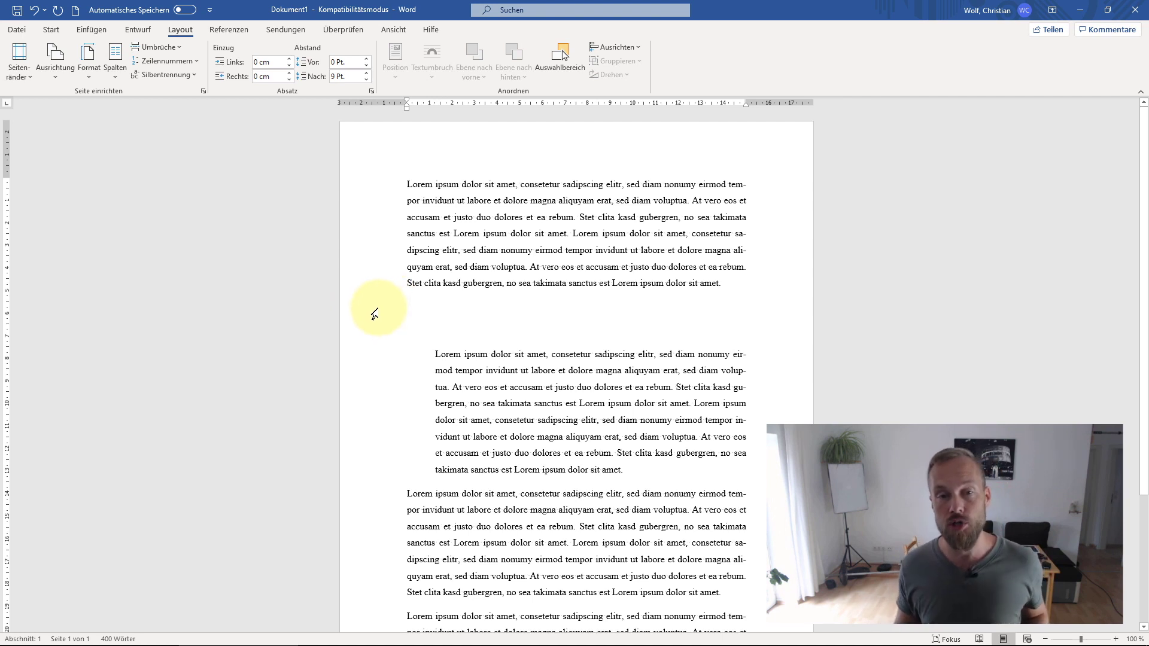
- Add the section number (Abschnitt) to the status bar and compare the first and indented paragraphs' sections
{"action": "left_click", "coordinate": [453, 250]}
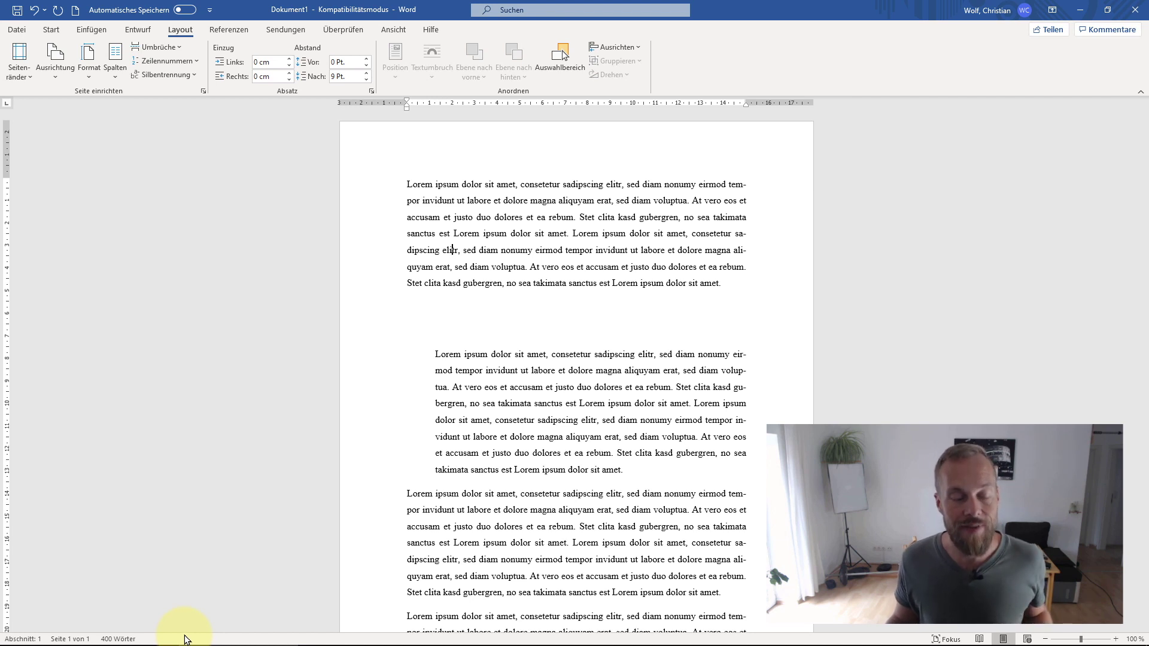
{"action": "right_click", "coordinate": [185, 639]}
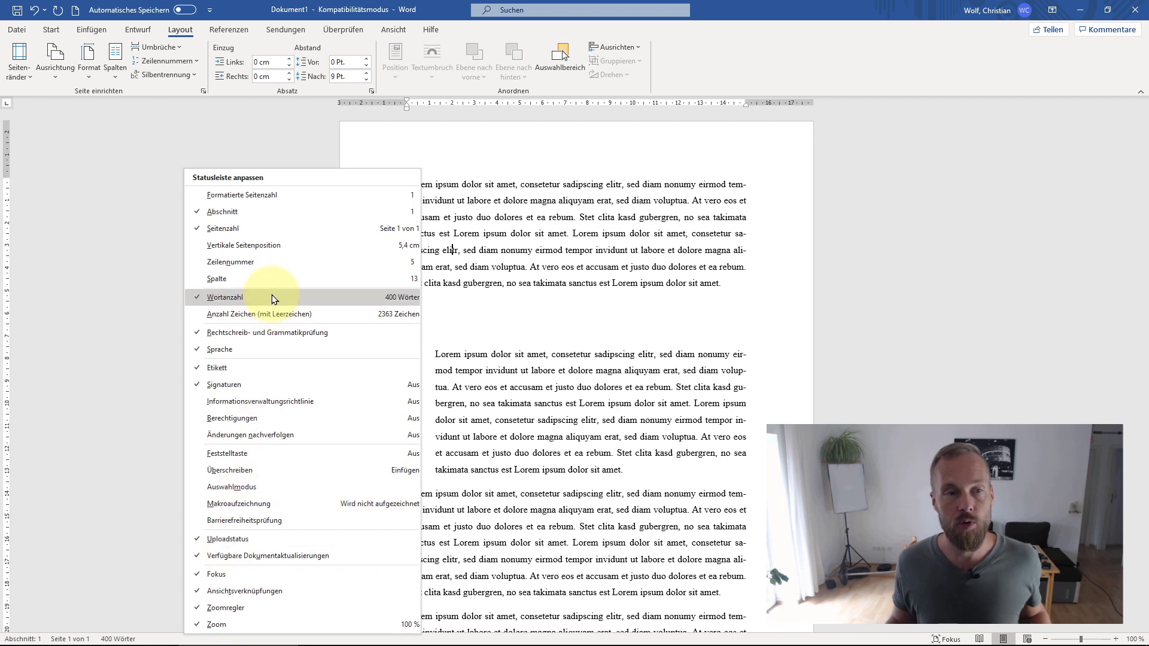
{"action": "left_click", "coordinate": [229, 211]}
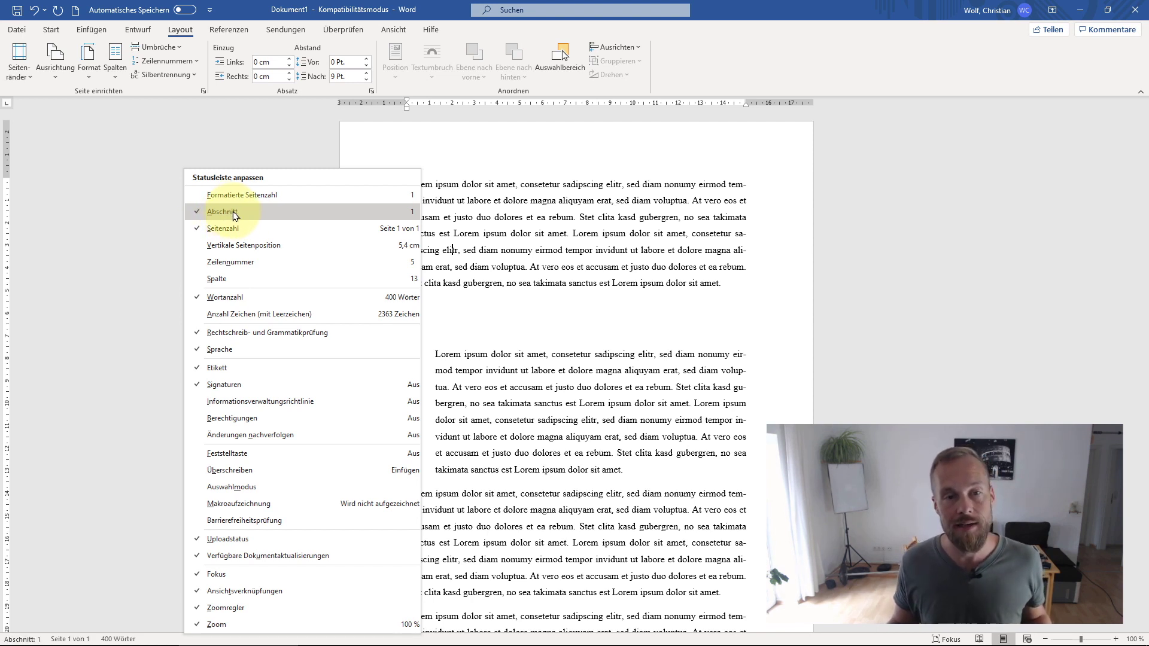
{"action": "left_click", "coordinate": [487, 190]}
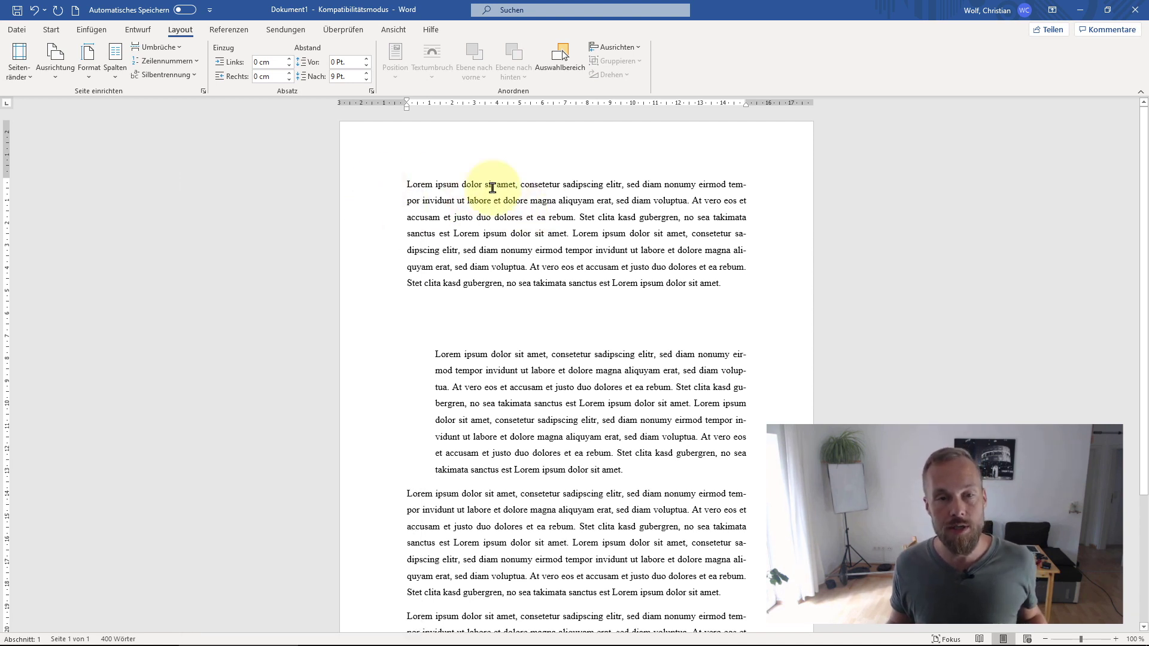
{"action": "left_click", "coordinate": [610, 217]}
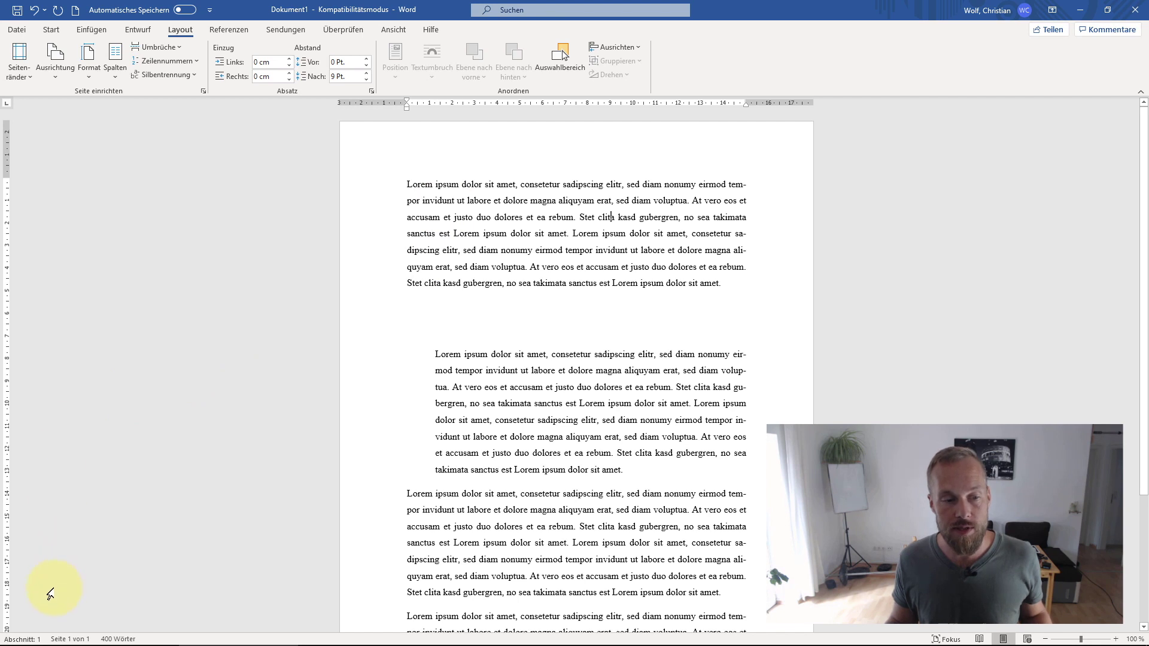
{"action": "left_click", "coordinate": [571, 403]}
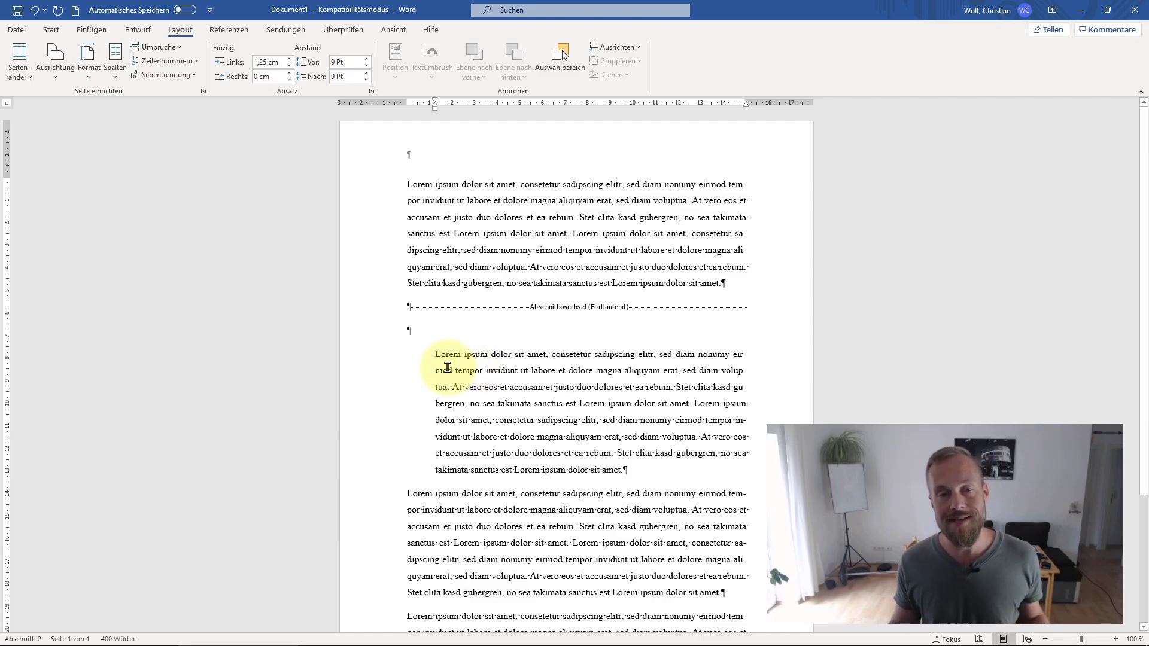
- Replace the continuous section break with a next-page section break
{"action": "left_click", "coordinate": [386, 320]}
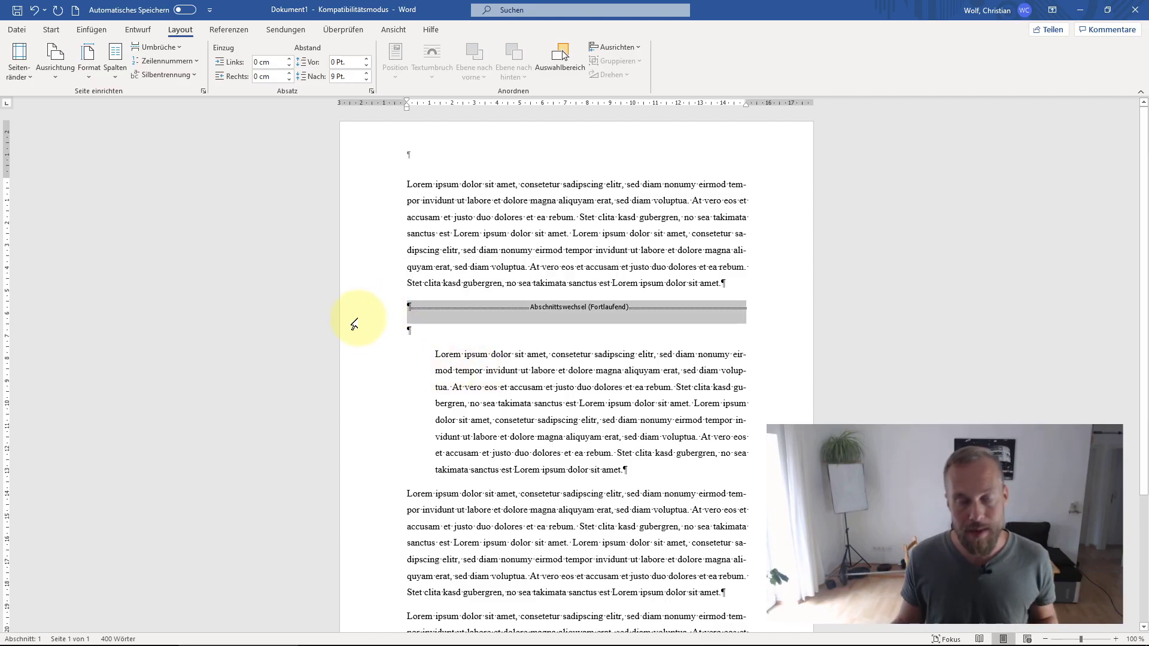
{"action": "key", "text": "Delete"}
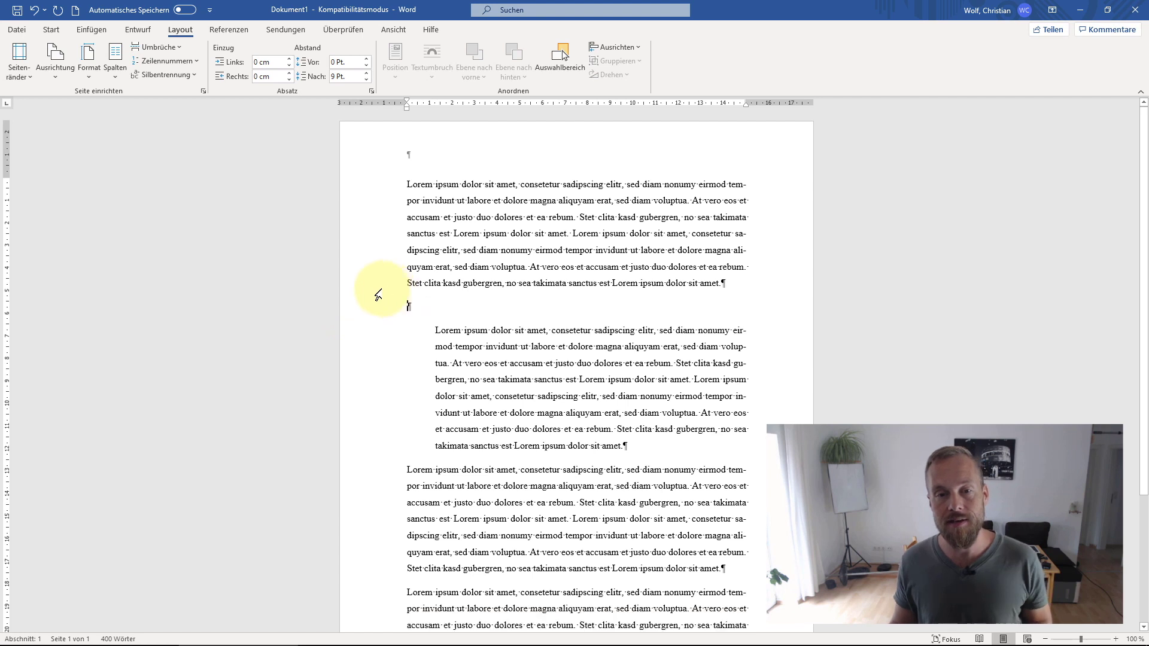
{"action": "left_click", "coordinate": [179, 47]}
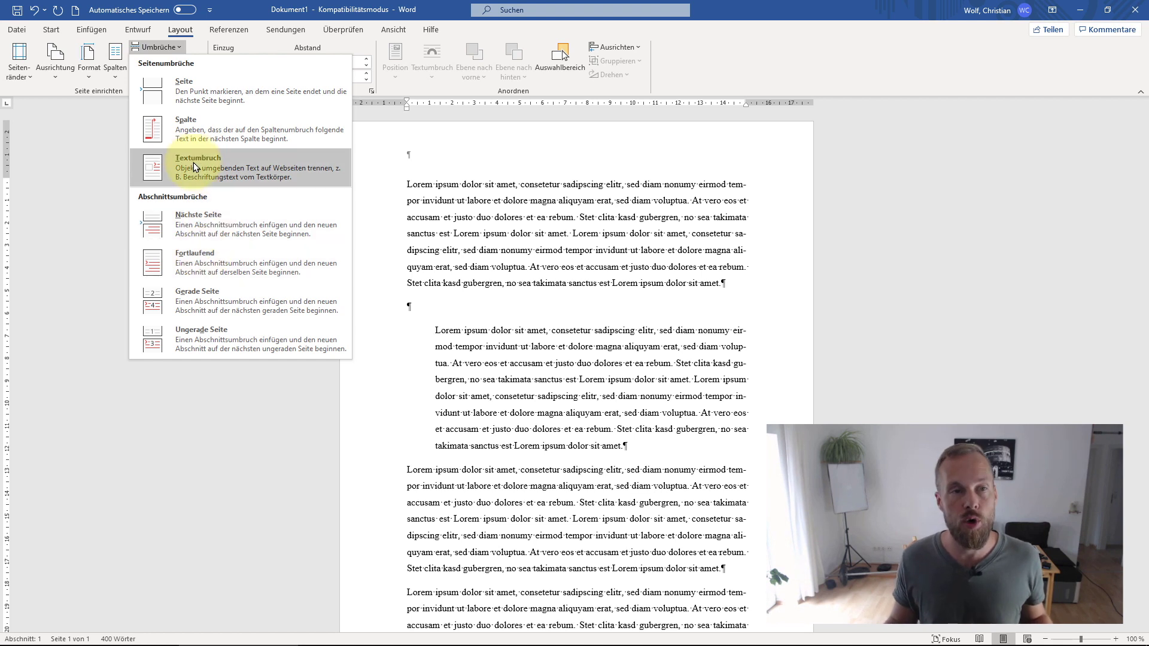
{"action": "left_click", "coordinate": [197, 220]}
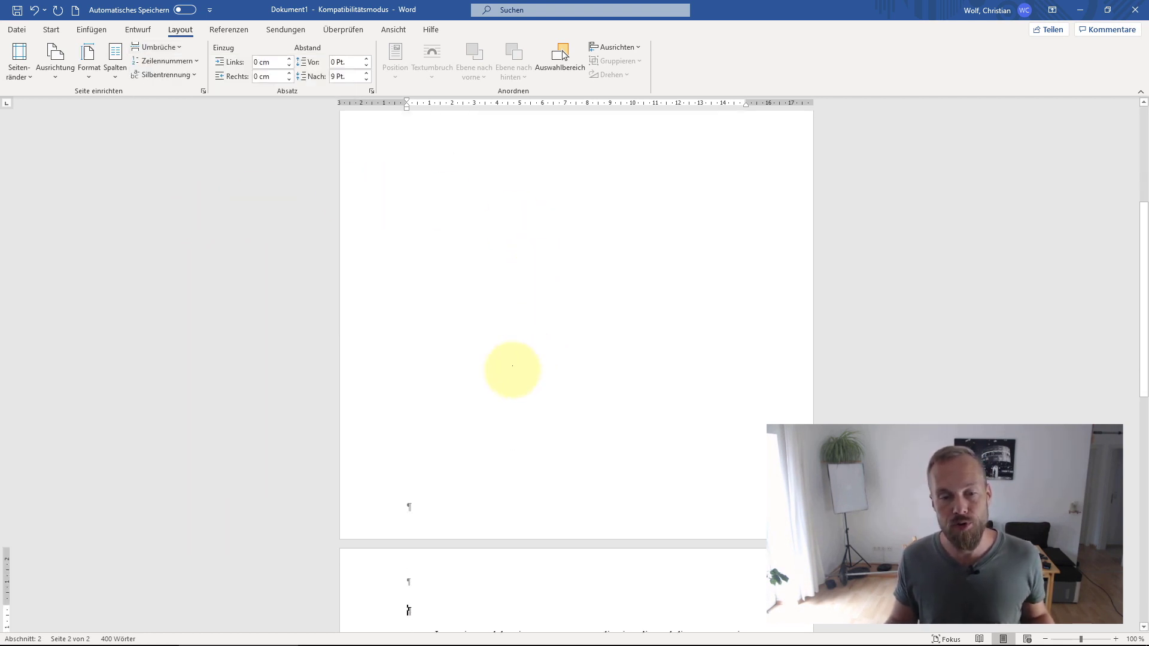
{"action": "scroll", "coordinate": [502, 370], "scroll_direction": "down", "scroll_amount": 3}
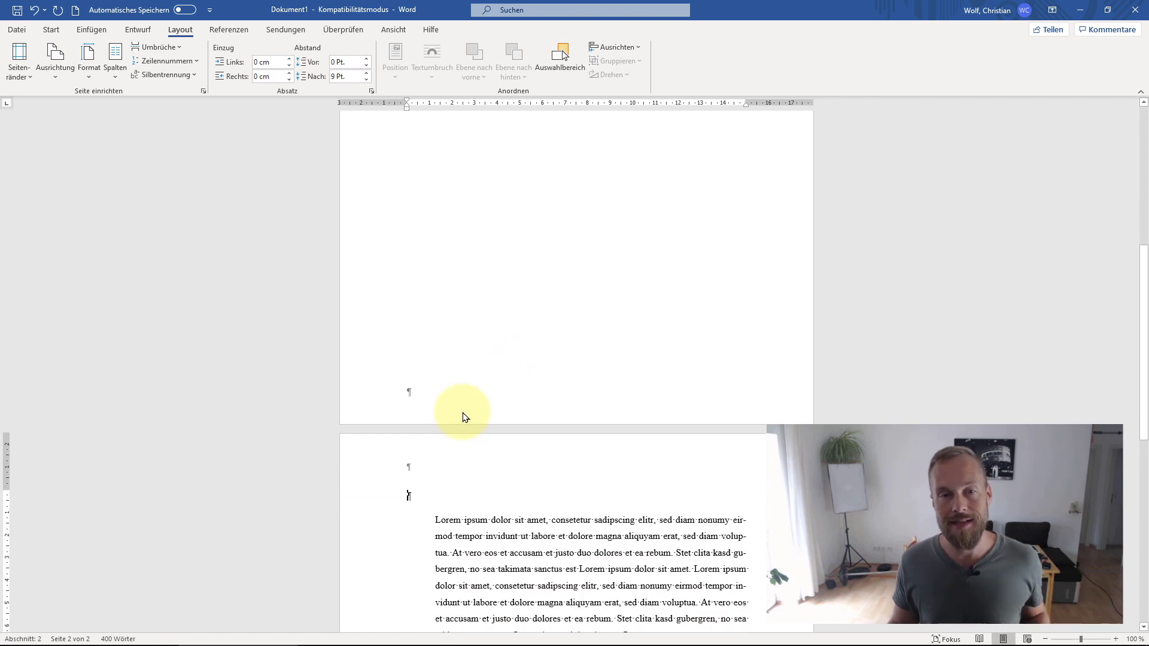
{"action": "scroll", "coordinate": [465, 402], "scroll_direction": "up", "scroll_amount": 5}
{"action": "scroll", "coordinate": [465, 402], "scroll_direction": "up", "scroll_amount": 3}
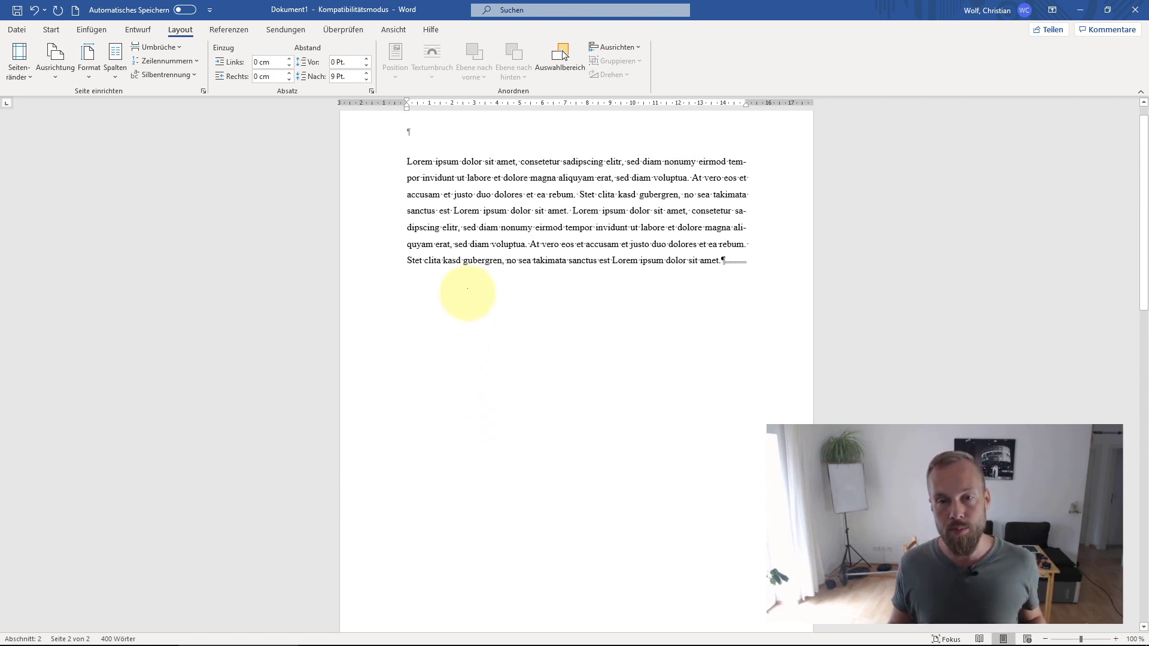
- Check the text around the break and place the caret in page 2's indented paragraph
{"action": "left_click", "coordinate": [713, 261]}
{"action": "left_click", "coordinate": [344, 266]}
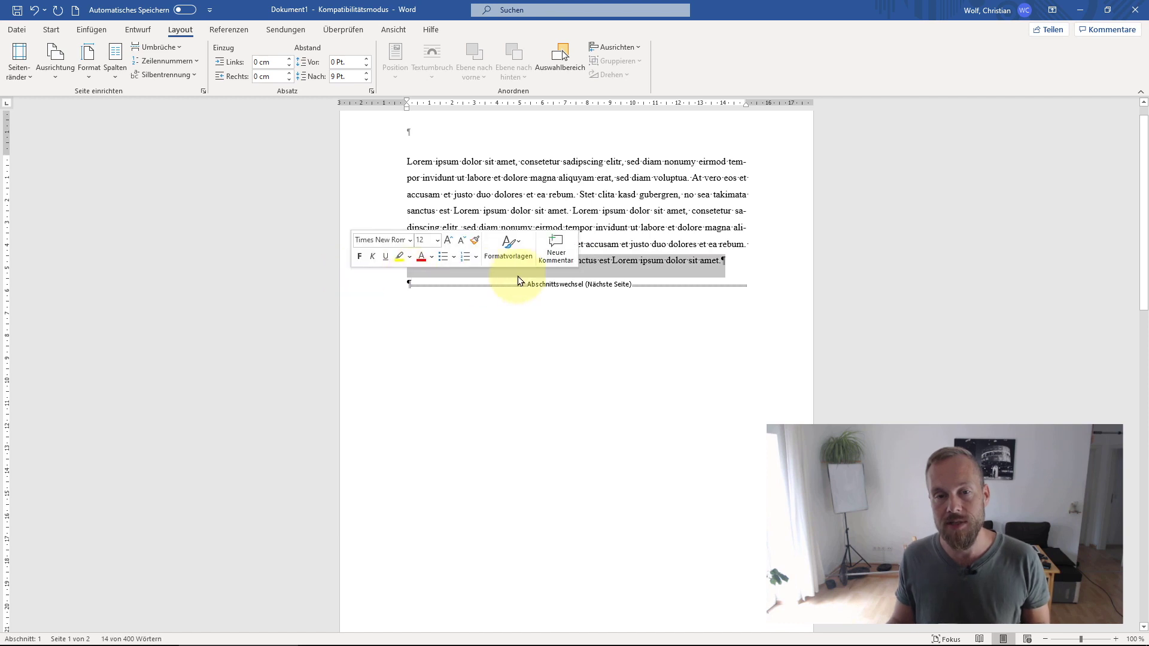
{"action": "left_click", "coordinate": [463, 284]}
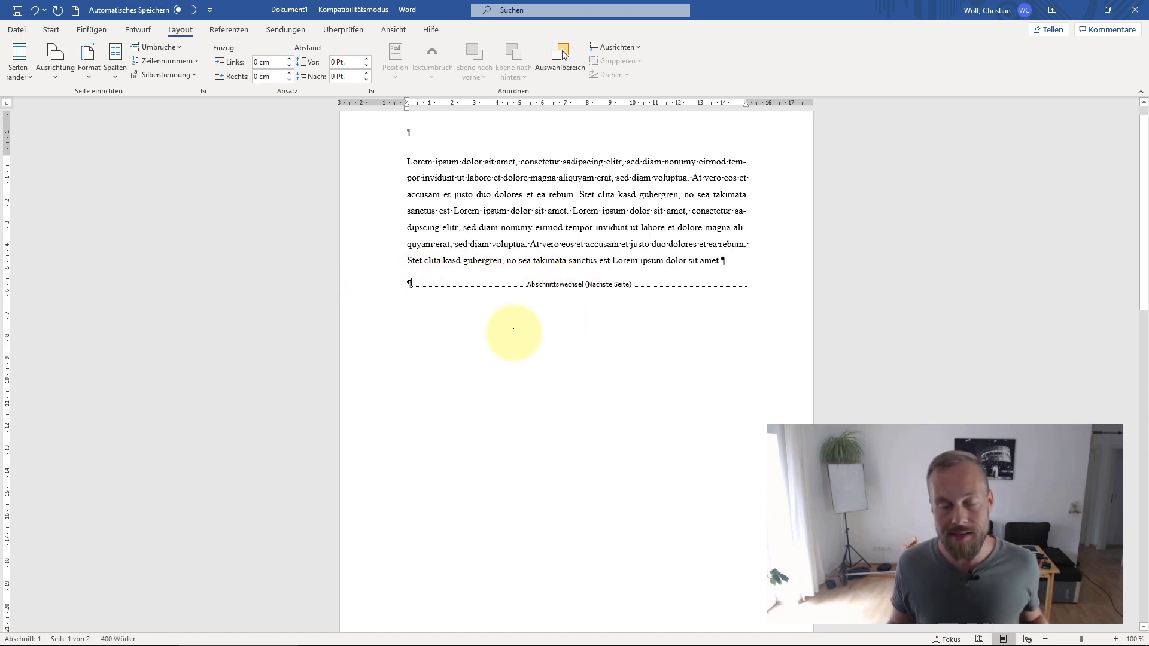
{"action": "scroll", "coordinate": [485, 335], "scroll_direction": "down", "scroll_amount": 2}
{"action": "scroll", "coordinate": [476, 341], "scroll_direction": "down", "scroll_amount": 3}
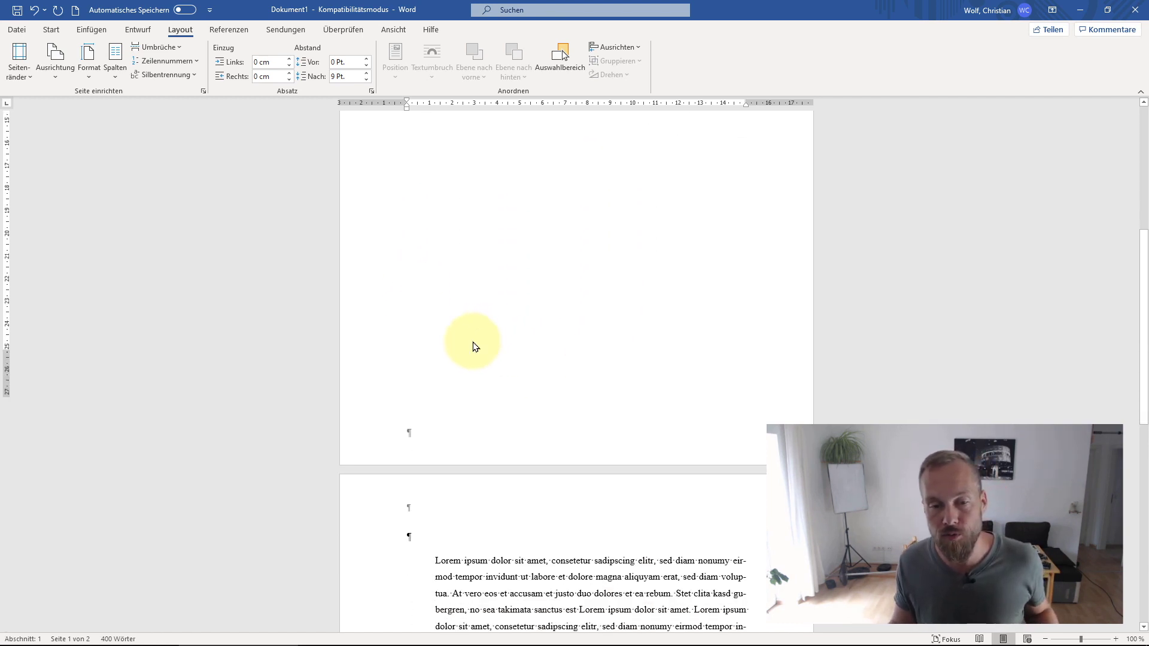
{"action": "scroll", "coordinate": [461, 323], "scroll_direction": "down", "scroll_amount": 5}
{"action": "left_click", "coordinate": [453, 294]}
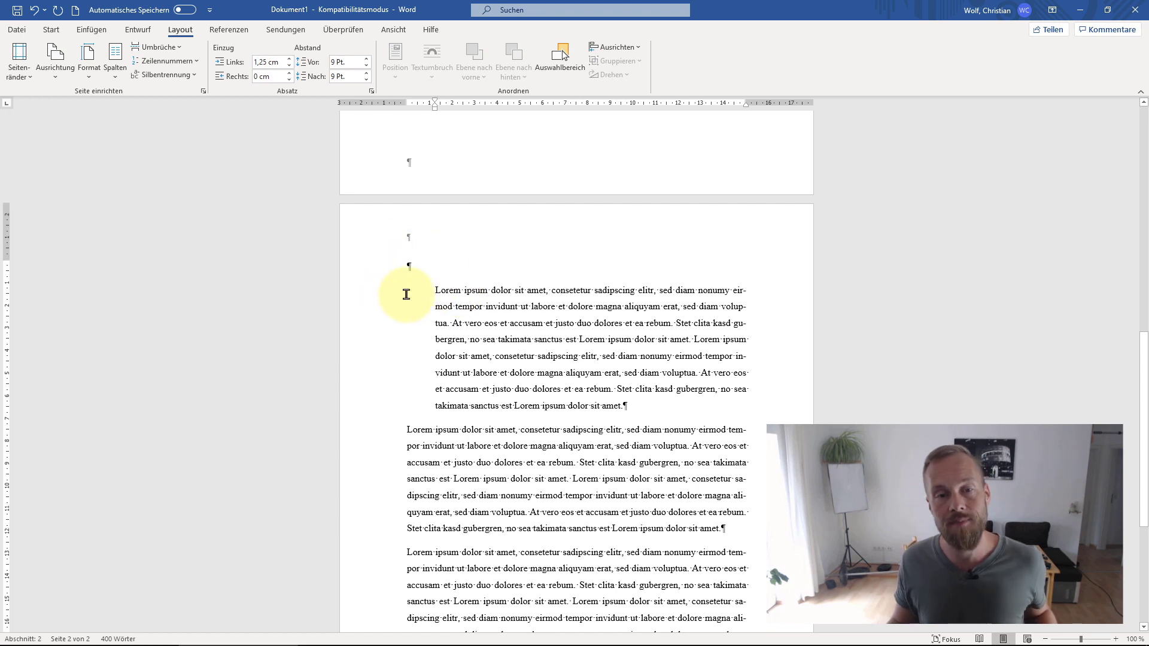
{"action": "scroll", "coordinate": [452, 353], "scroll_direction": "down", "scroll_amount": 3}
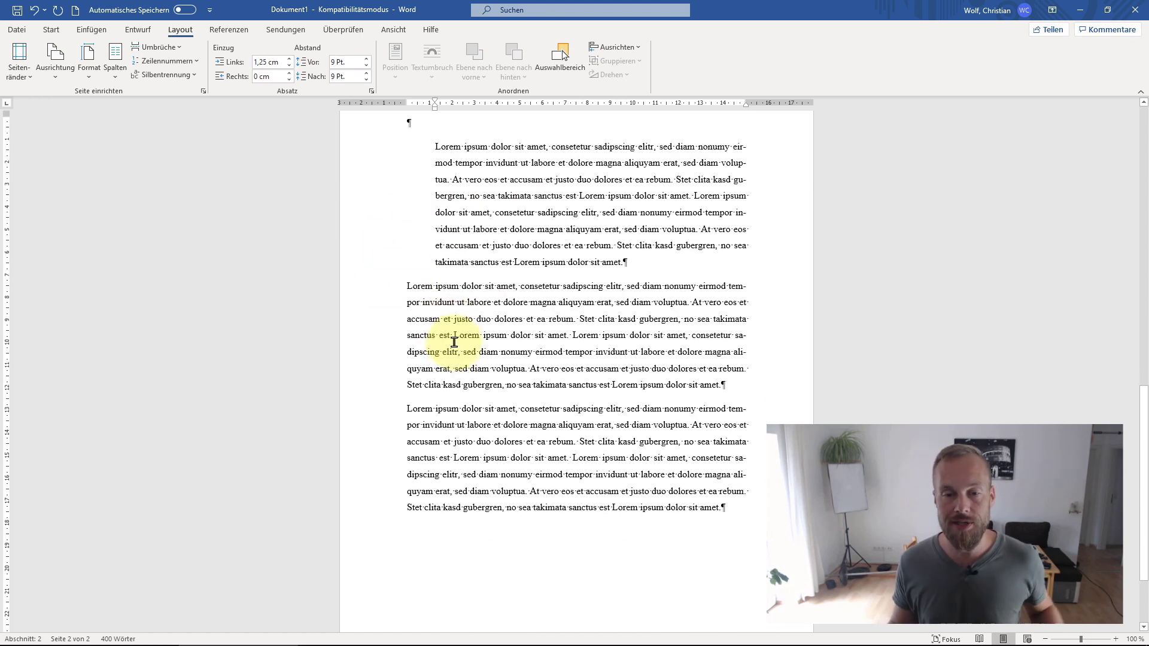
{"action": "scroll", "coordinate": [451, 395], "scroll_direction": "down", "scroll_amount": 2}
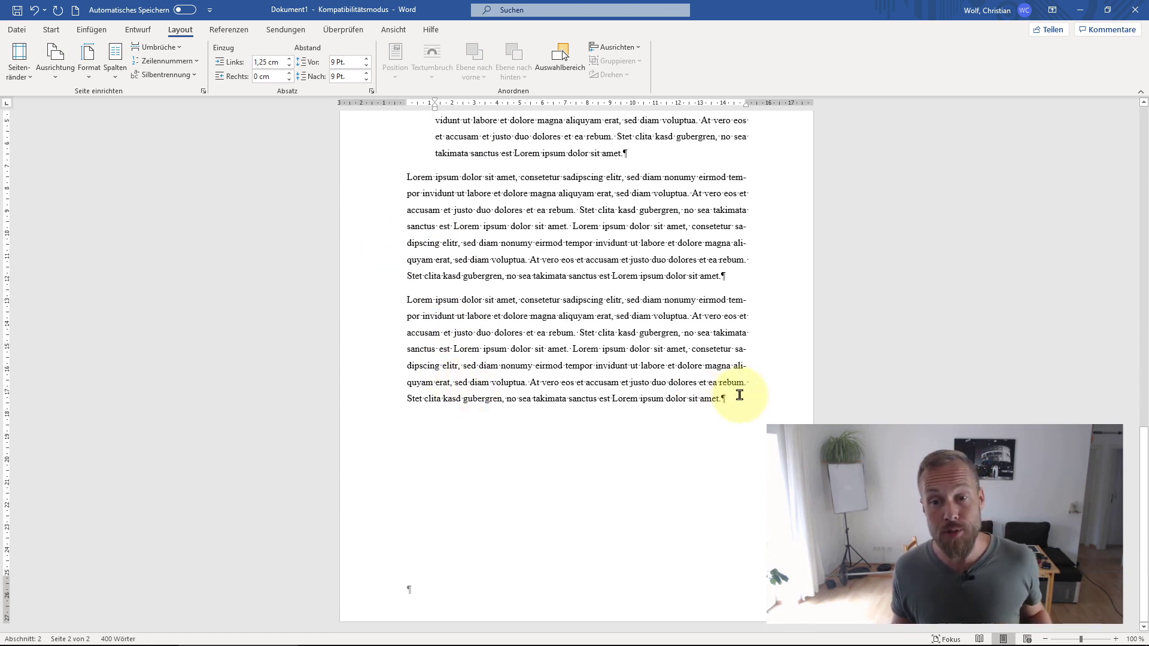
- Add an empty paragraph after page 2's text and insert a next-page (Nächste Seite) section break
{"action": "key", "text": "Return"}
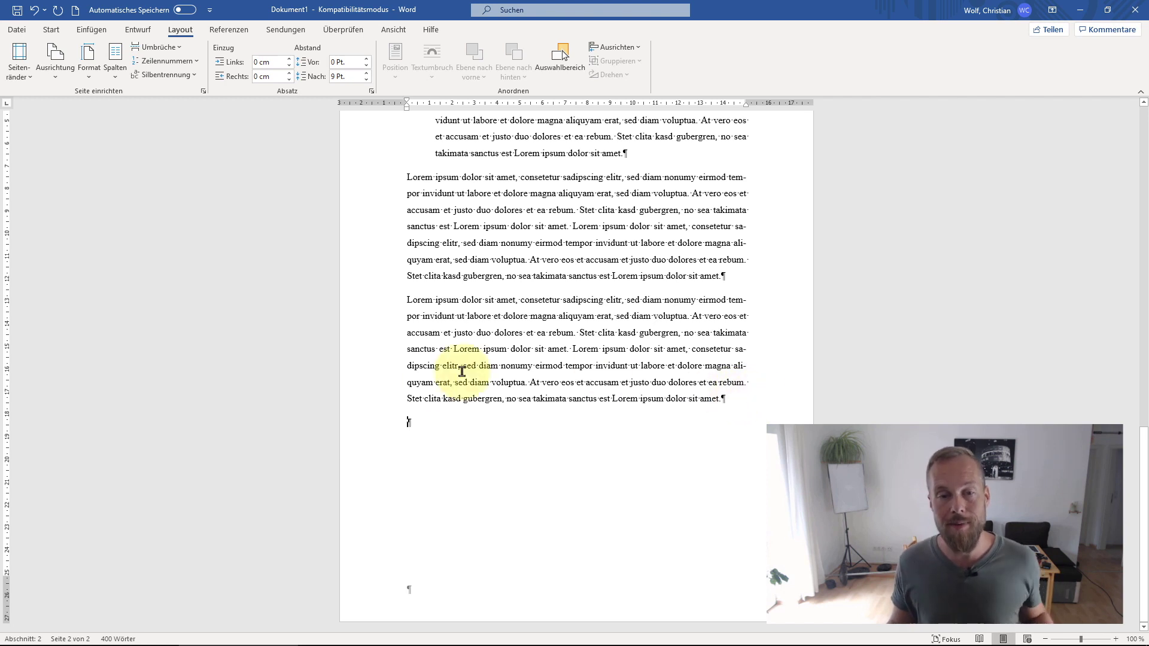
{"action": "left_click", "coordinate": [176, 47]}
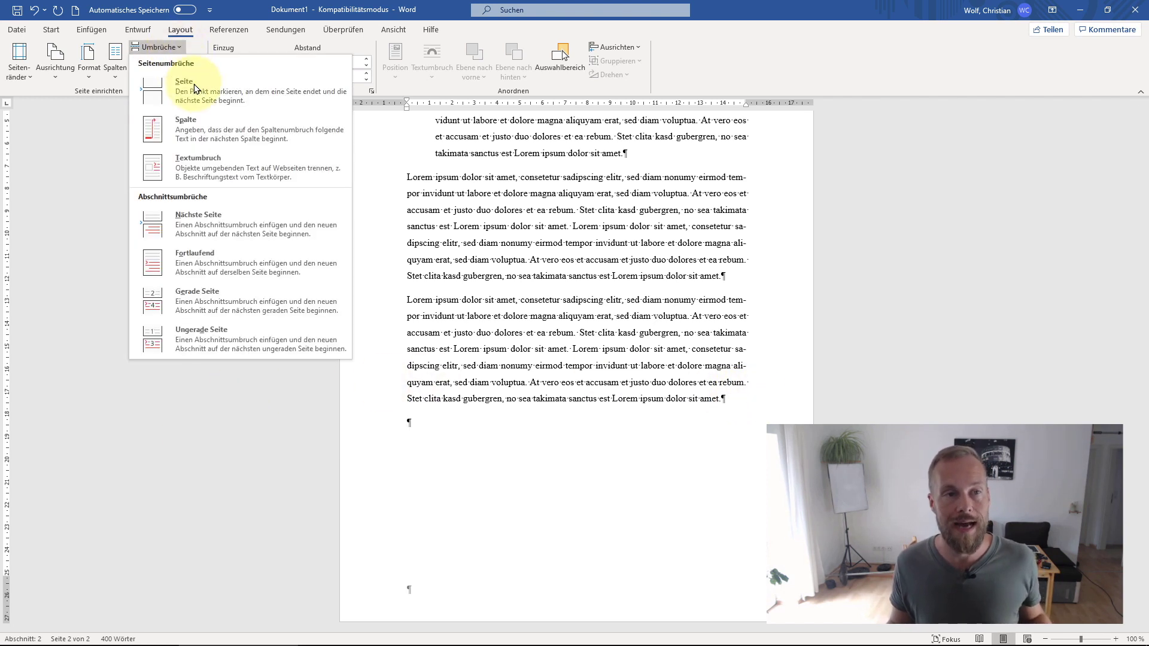
{"action": "left_click", "coordinate": [241, 219]}
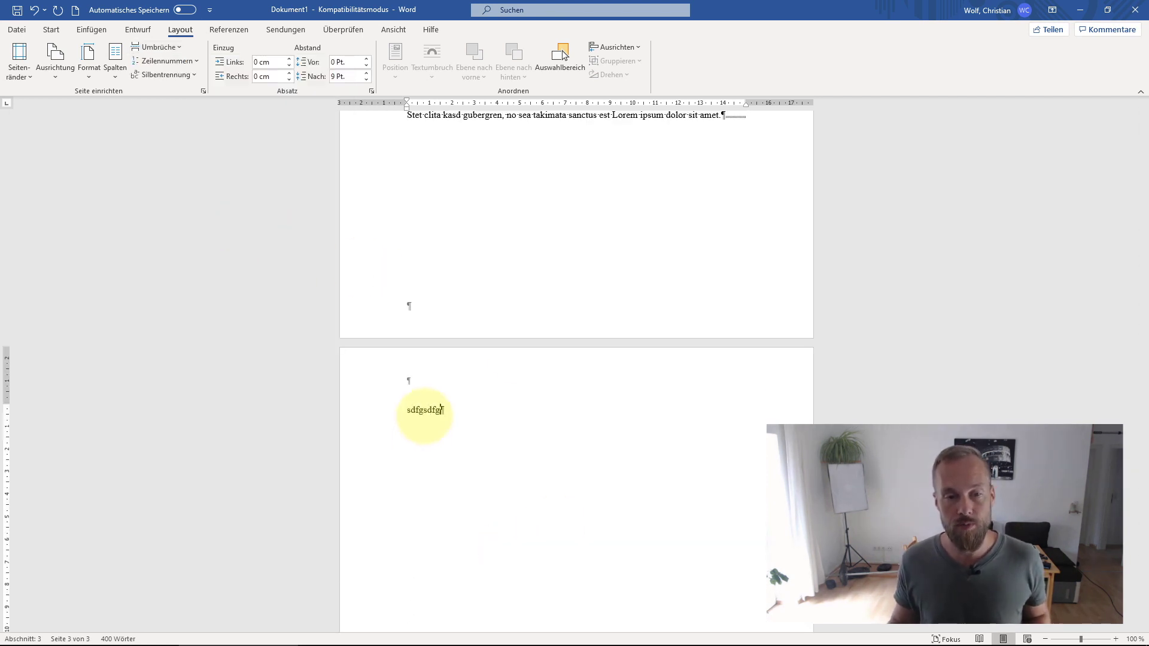
- Move the caret to the end of page 2's last paragraph
{"action": "scroll", "coordinate": [420, 416], "scroll_direction": "down", "scroll_amount": 2}
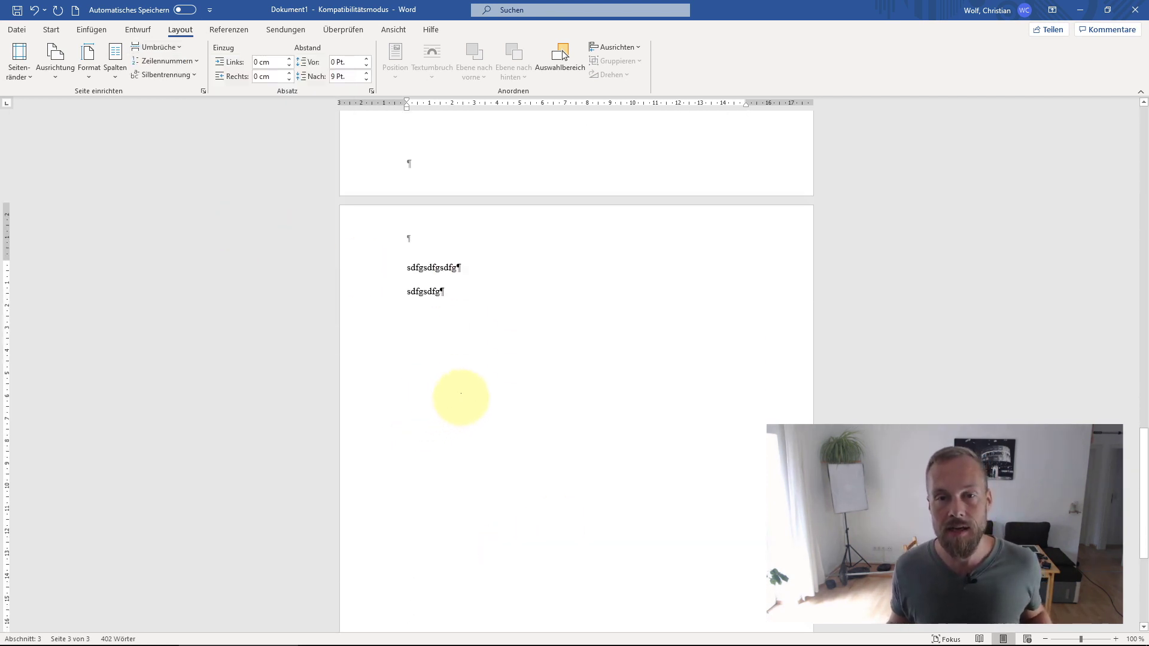
{"action": "scroll", "coordinate": [461, 397], "scroll_direction": "up", "scroll_amount": 4}
{"action": "left_click", "coordinate": [726, 186]}
{"action": "left_click", "coordinate": [729, 199]}
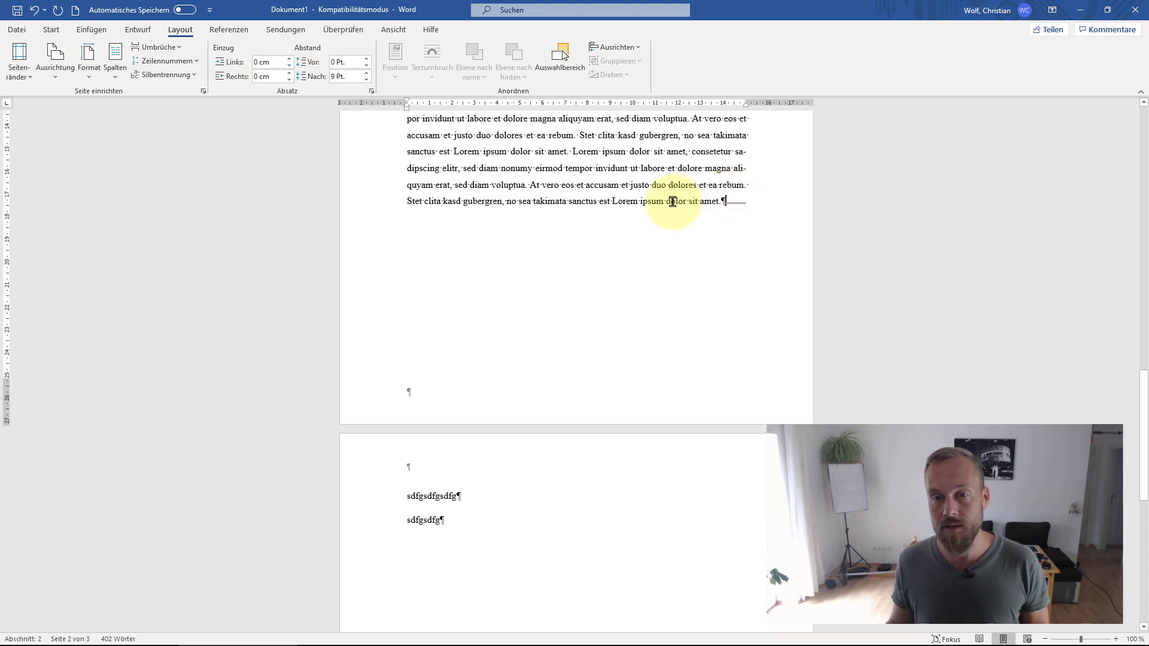
{"action": "left_click", "coordinate": [363, 227]}
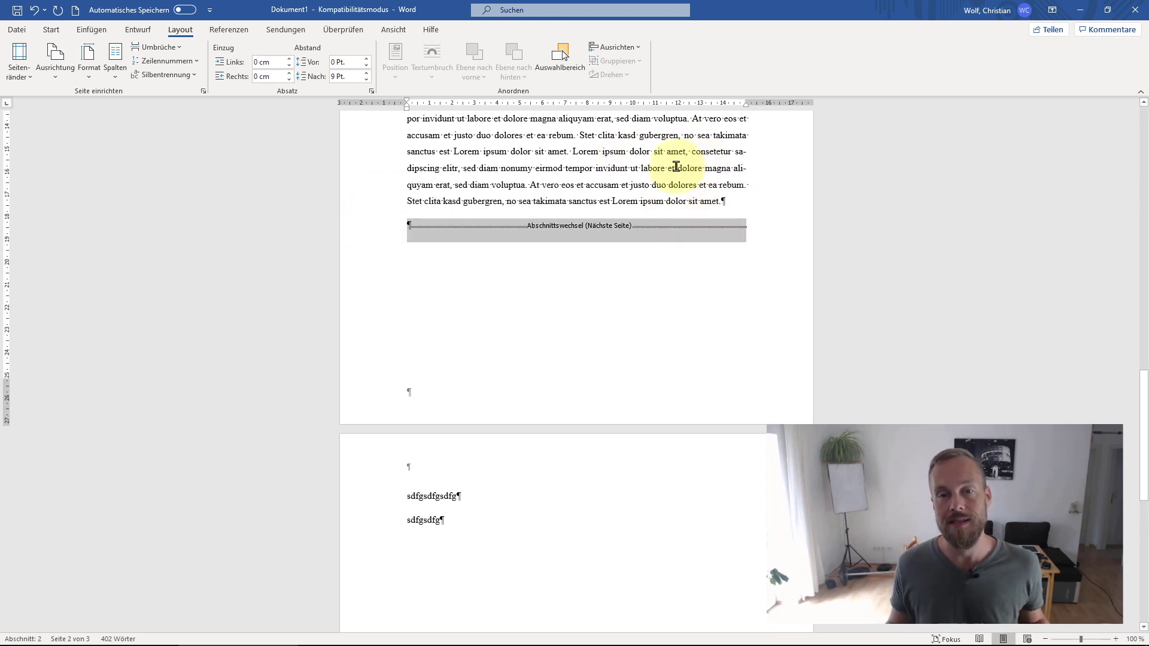
{"action": "left_click", "coordinate": [696, 168]}
{"action": "scroll", "coordinate": [422, 312], "scroll_direction": "up", "scroll_amount": 9}
{"action": "scroll", "coordinate": [423, 312], "scroll_direction": "down", "scroll_amount": 6}
{"action": "scroll", "coordinate": [422, 312], "scroll_direction": "up", "scroll_amount": 5}
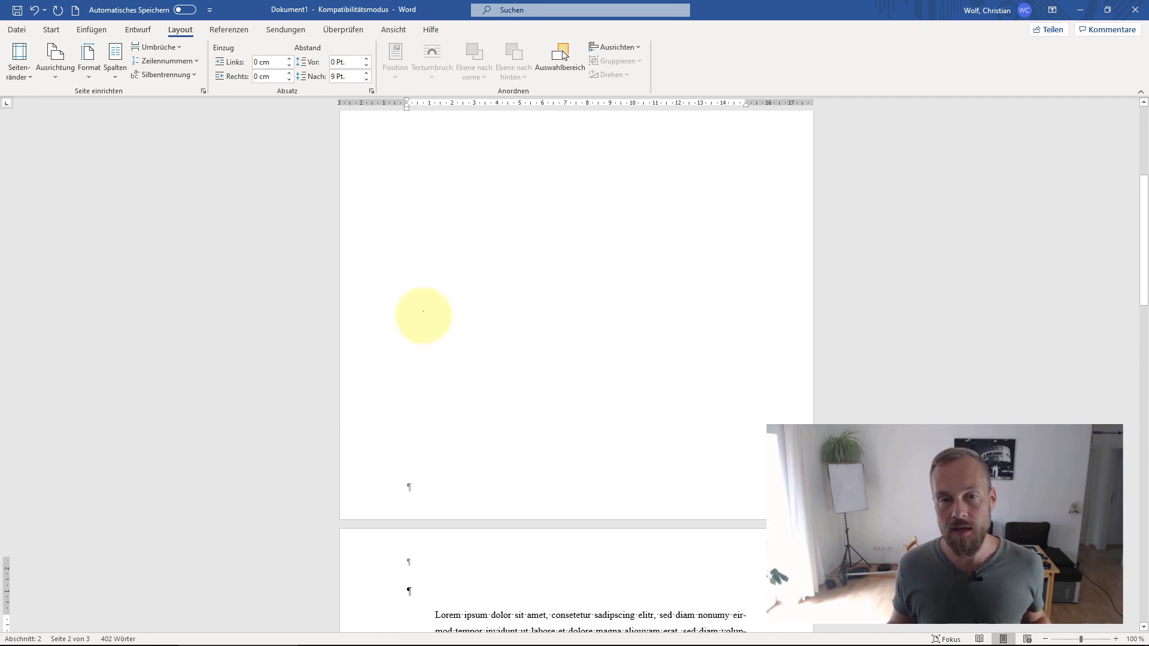
{"action": "scroll", "coordinate": [425, 314], "scroll_direction": "down", "scroll_amount": 6}
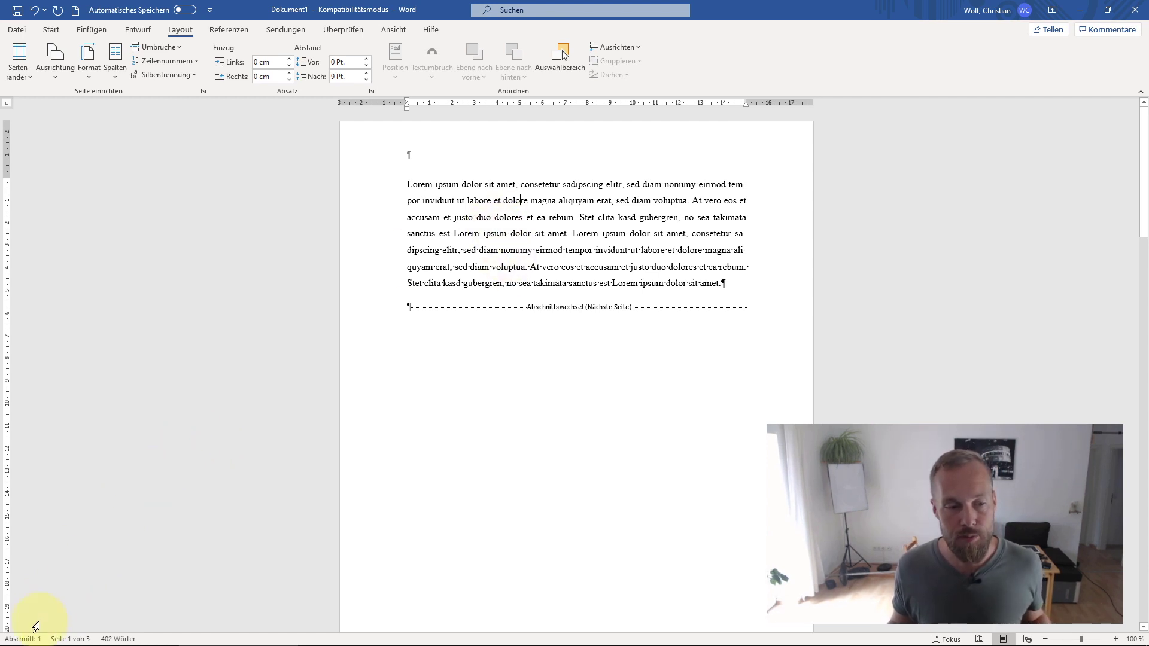
{"action": "scroll", "coordinate": [389, 323], "scroll_direction": "down", "scroll_amount": 3}
{"action": "scroll", "coordinate": [431, 359], "scroll_direction": "down", "scroll_amount": 7}
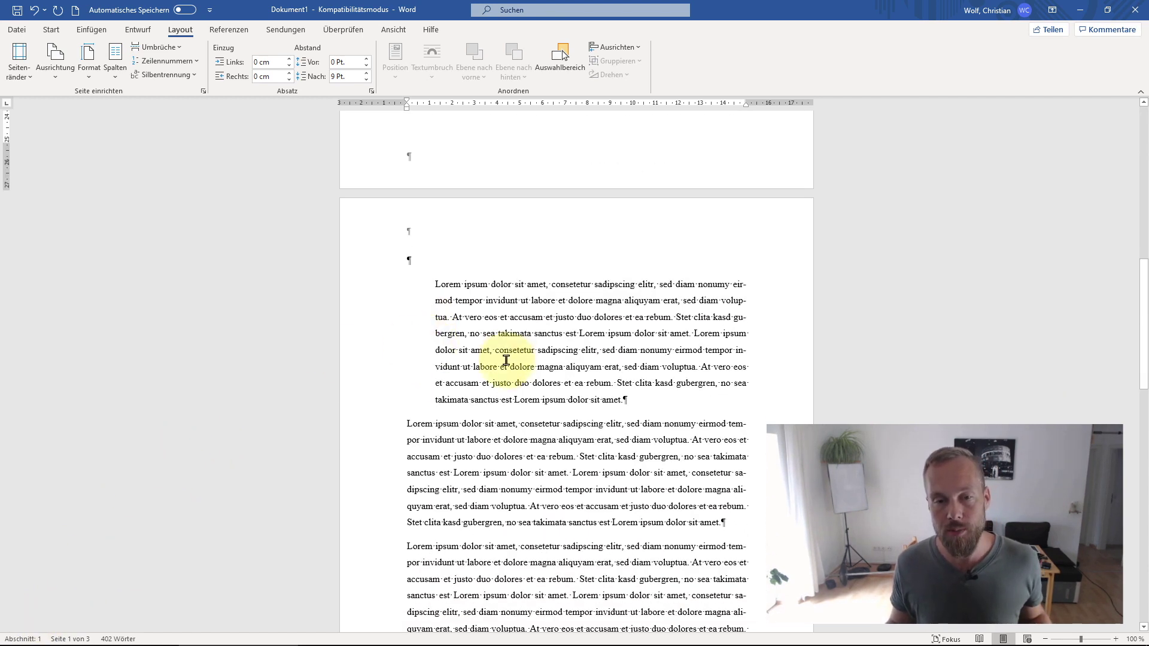
{"action": "left_click", "coordinate": [506, 359]}
{"action": "scroll", "coordinate": [291, 399], "scroll_direction": "down", "scroll_amount": 3}
{"action": "scroll", "coordinate": [518, 406], "scroll_direction": "down", "scroll_amount": 3}
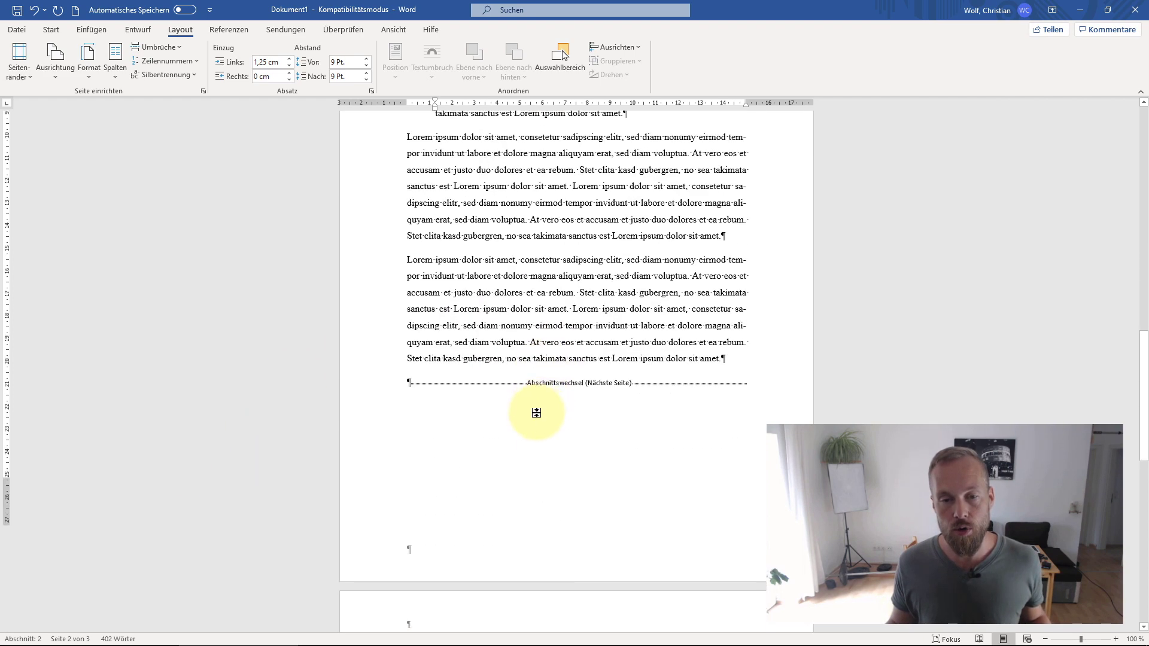
{"action": "scroll", "coordinate": [526, 410], "scroll_direction": "down", "scroll_amount": 6}
{"action": "scroll", "coordinate": [518, 398], "scroll_direction": "down", "scroll_amount": 3}
{"action": "left_click", "coordinate": [441, 136]}
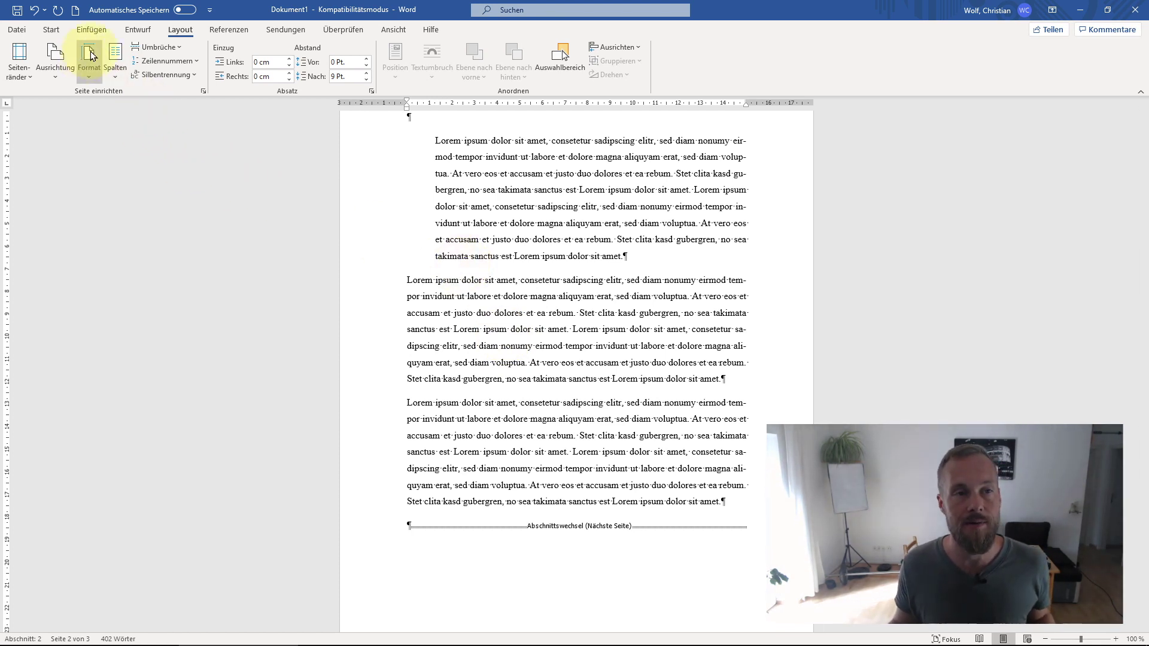
- Set section 2's page orientation to landscape (Querformat)
{"action": "left_click", "coordinate": [52, 74]}
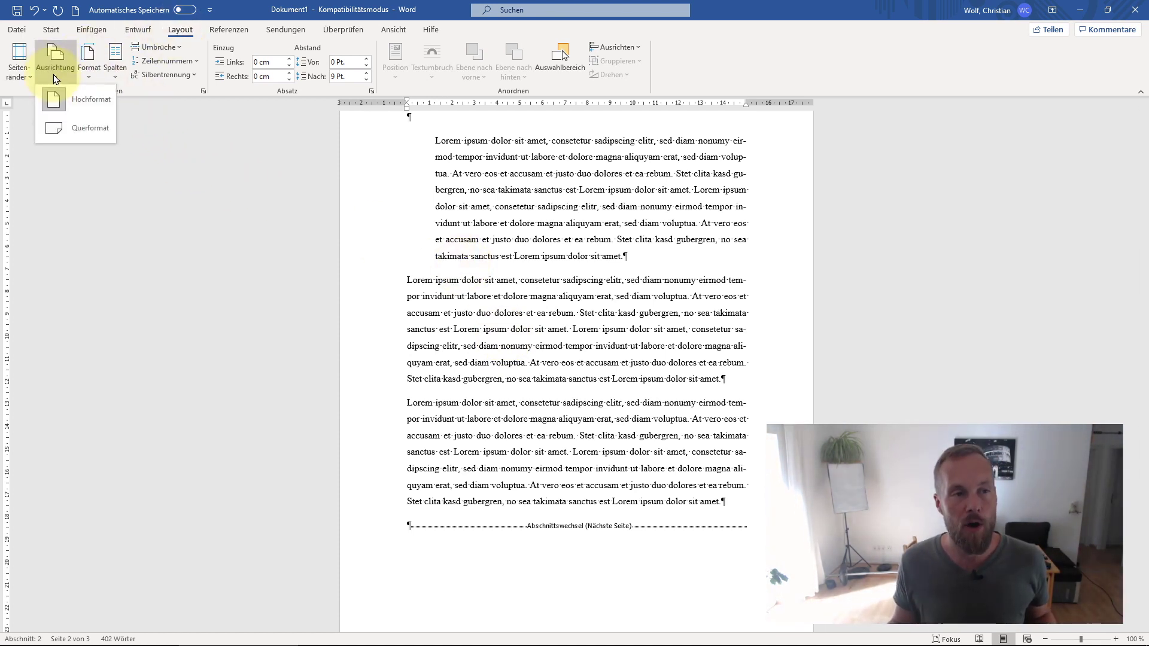
{"action": "left_click", "coordinate": [77, 127]}
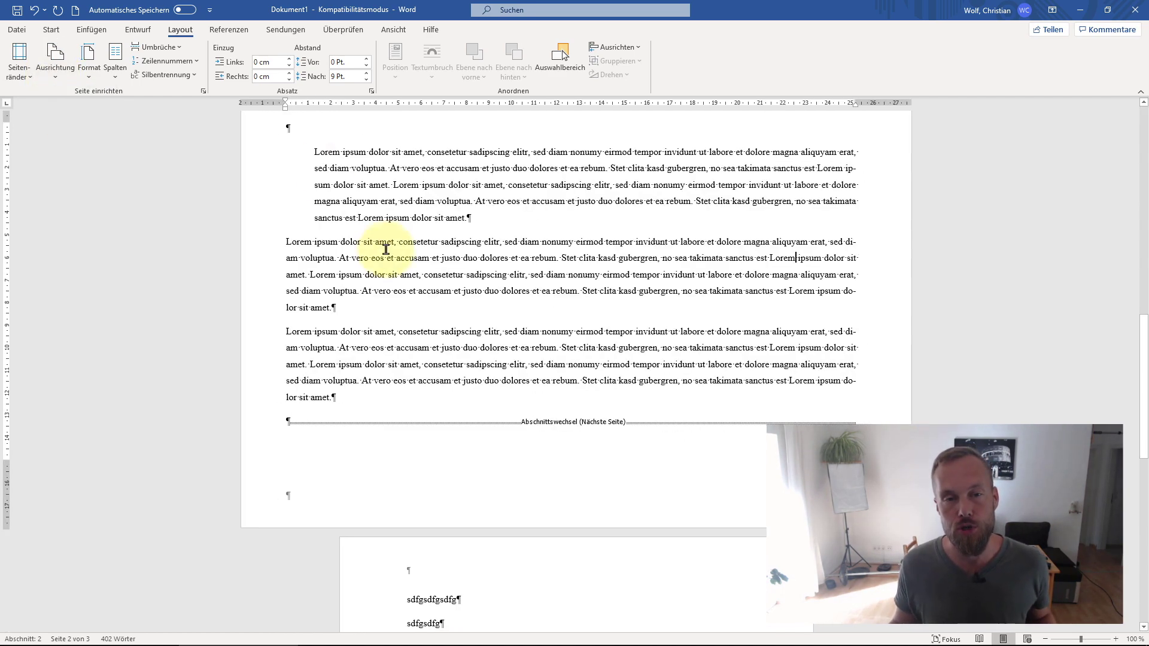
{"action": "scroll", "coordinate": [356, 301], "scroll_direction": "down", "scroll_amount": 3}
{"action": "scroll", "coordinate": [356, 300], "scroll_direction": "up", "scroll_amount": 3}
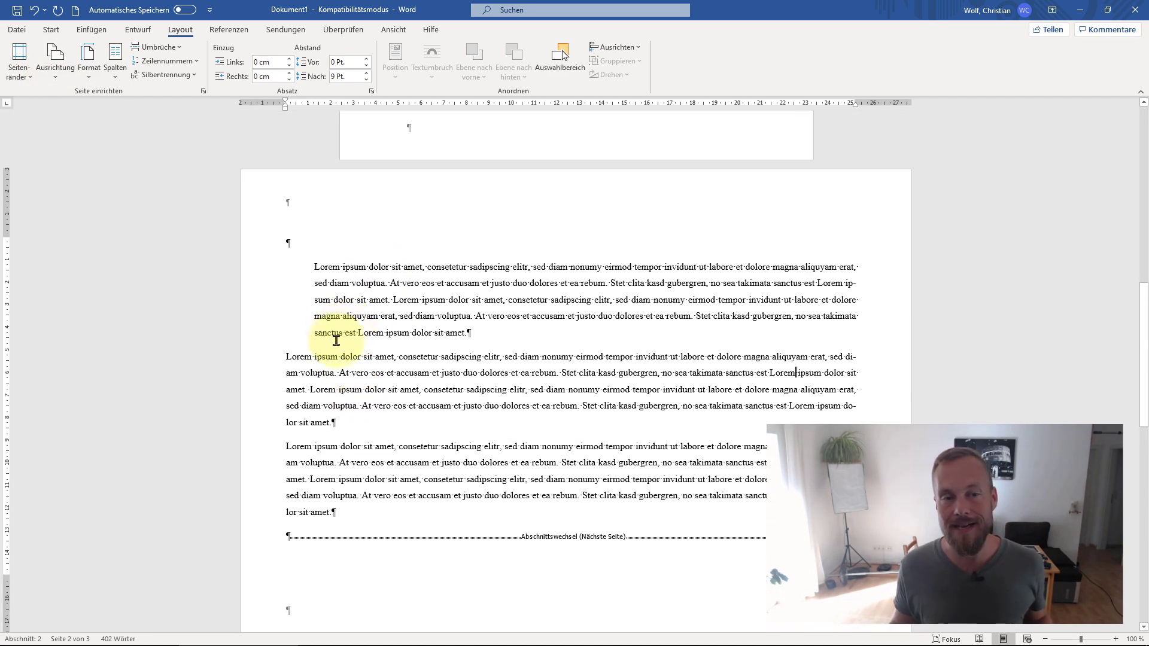
- Look at the margin presets for the landscape section without changing anything
{"action": "left_click", "coordinate": [369, 284]}
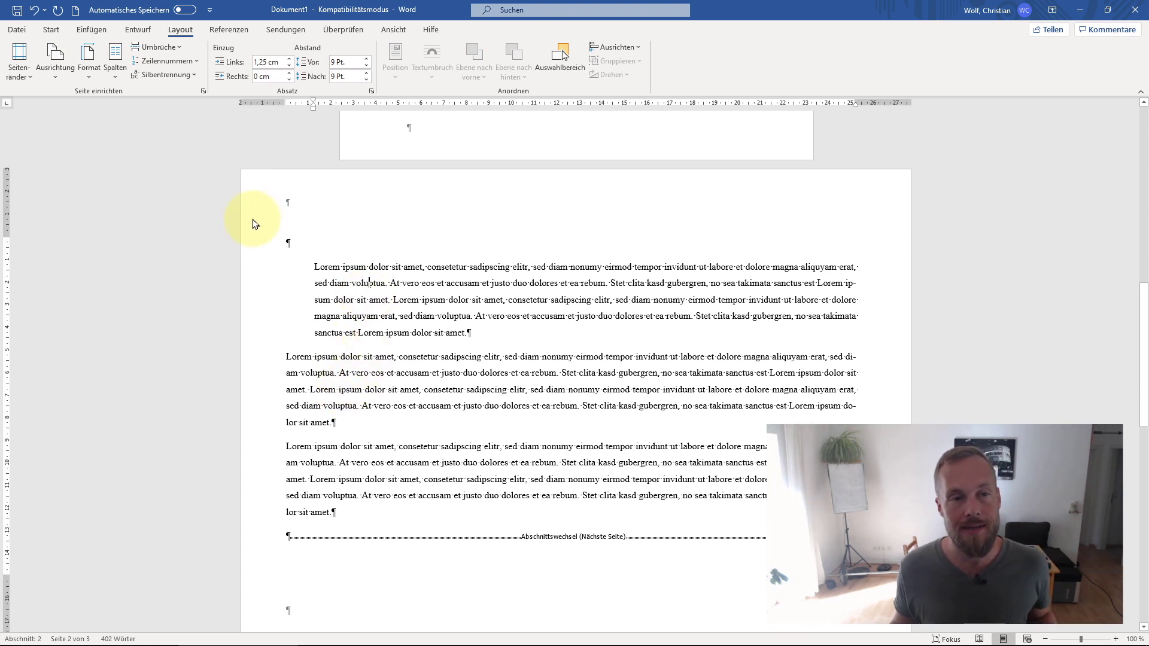
{"action": "left_click", "coordinate": [27, 73]}
{"action": "left_click", "coordinate": [352, 317]}
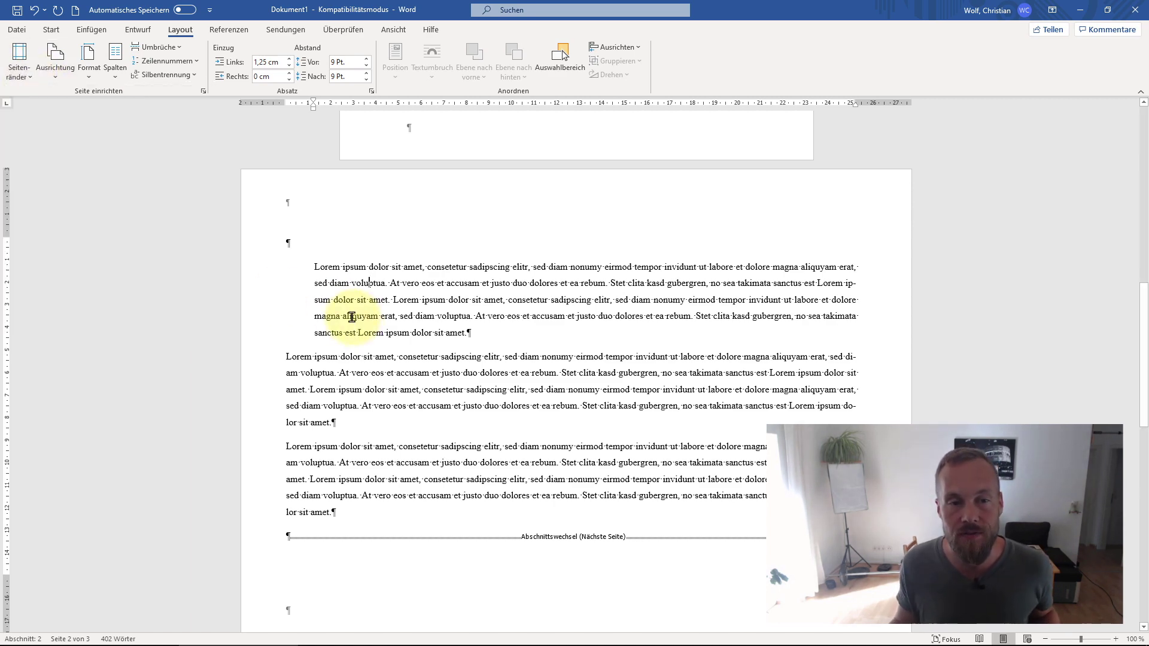
{"action": "scroll", "coordinate": [360, 350], "scroll_direction": "down", "scroll_amount": 2}
{"action": "scroll", "coordinate": [360, 351], "scroll_direction": "up", "scroll_amount": 5}
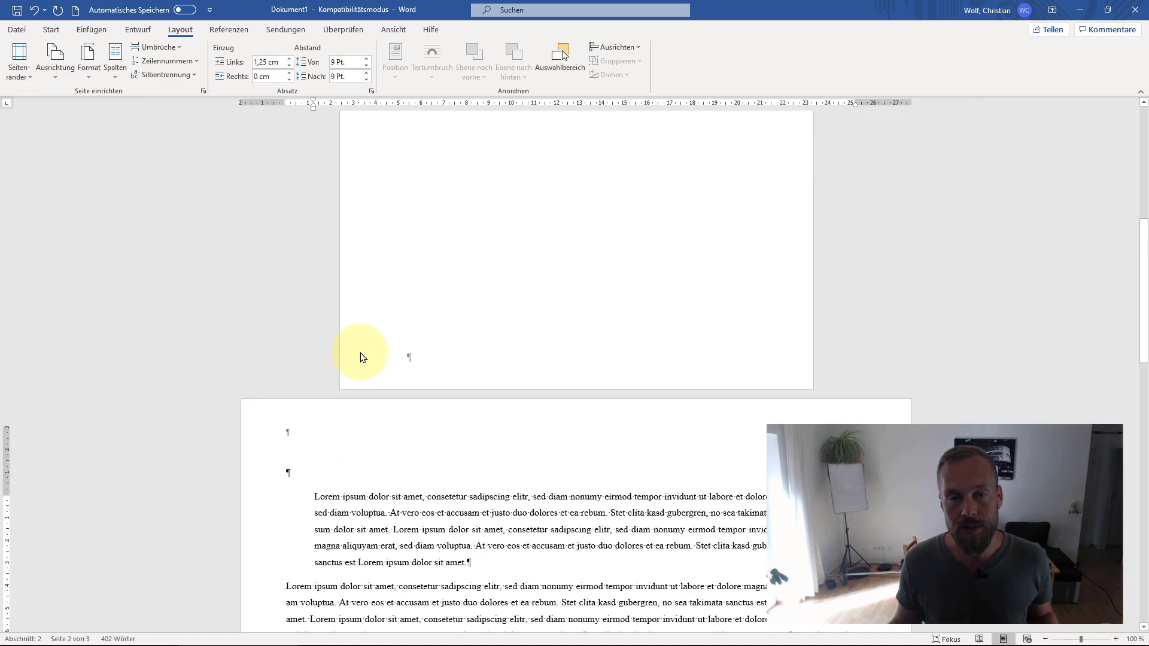
{"action": "scroll", "coordinate": [361, 350], "scroll_direction": "up", "scroll_amount": 5}
{"action": "scroll", "coordinate": [360, 350], "scroll_direction": "up", "scroll_amount": 1}
- Verify pages 1 and 3 remain portrait while page 2 is landscape
{"action": "left_click", "coordinate": [435, 226]}
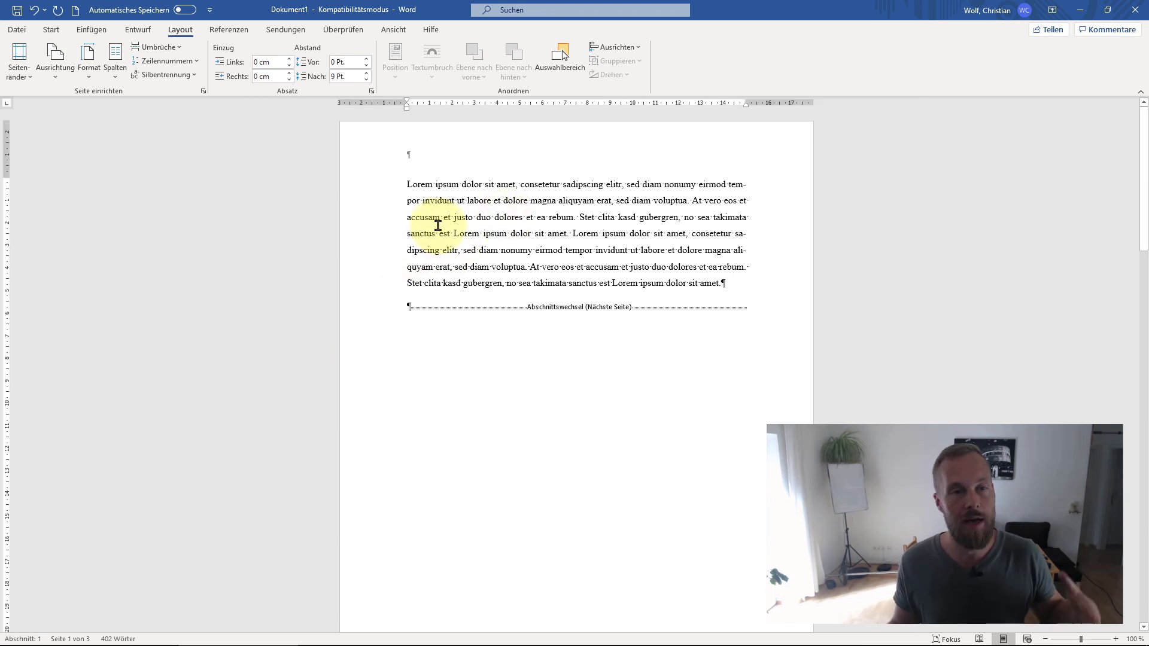
{"action": "scroll", "coordinate": [467, 235], "scroll_direction": "down", "scroll_amount": 4}
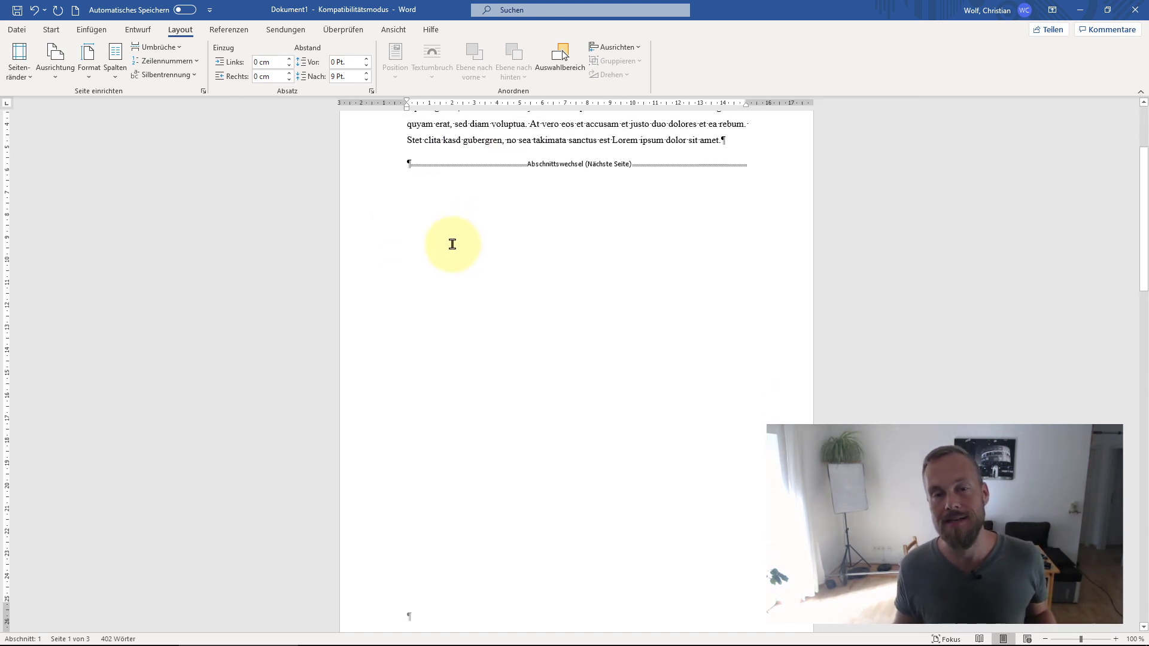
{"action": "scroll", "coordinate": [452, 244], "scroll_direction": "down", "scroll_amount": 8}
{"action": "scroll", "coordinate": [446, 248], "scroll_direction": "up", "scroll_amount": 5}
{"action": "scroll", "coordinate": [447, 251], "scroll_direction": "down", "scroll_amount": 3}
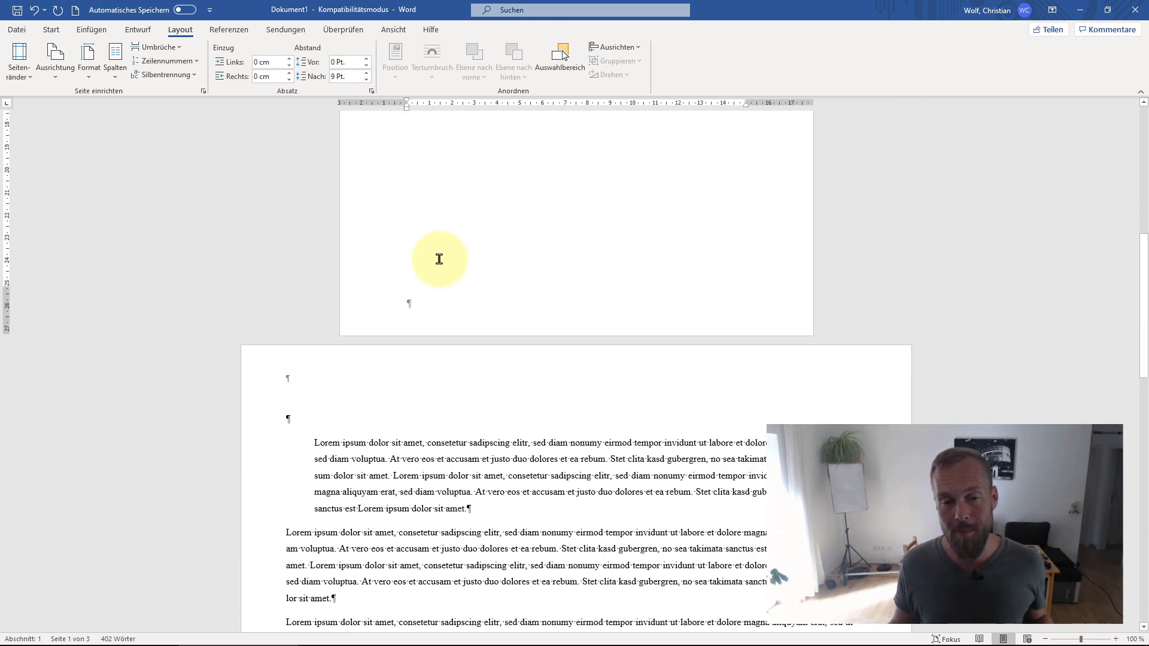
{"action": "scroll", "coordinate": [439, 256], "scroll_direction": "down", "scroll_amount": 4}
{"action": "left_click", "coordinate": [317, 264]}
{"action": "scroll", "coordinate": [340, 311], "scroll_direction": "down", "scroll_amount": 3}
{"action": "scroll", "coordinate": [385, 357], "scroll_direction": "down", "scroll_amount": 4}
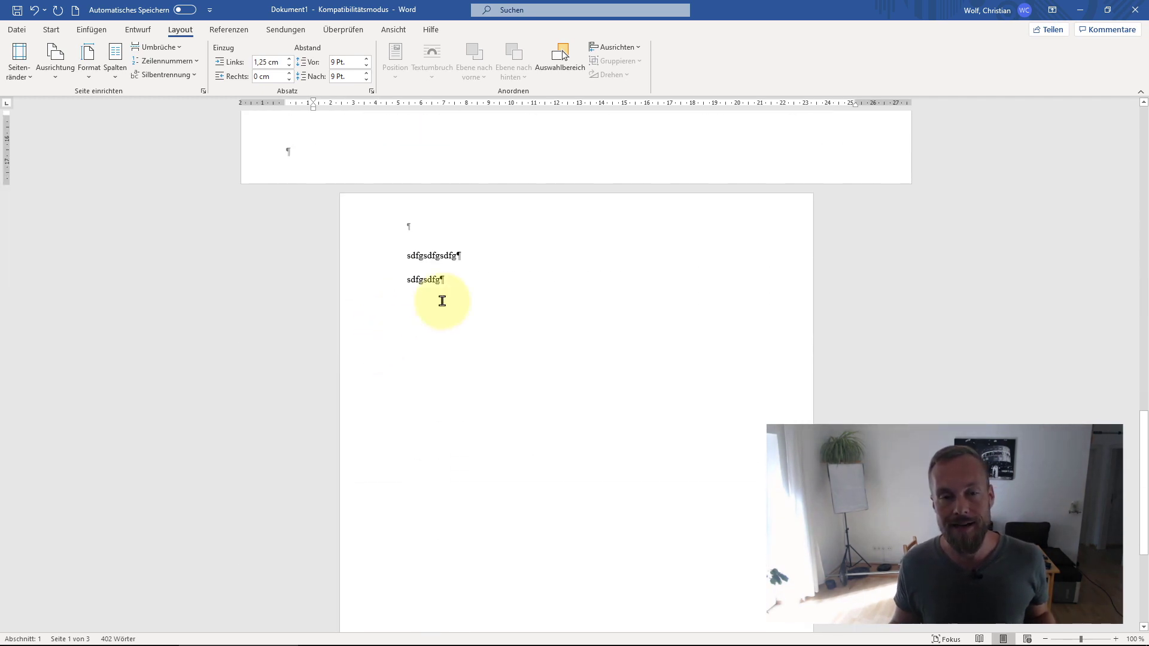
{"action": "left_click", "coordinate": [380, 333]}
{"action": "scroll", "coordinate": [392, 339], "scroll_direction": "up", "scroll_amount": 3}
{"action": "scroll", "coordinate": [406, 292], "scroll_direction": "up", "scroll_amount": 3}
{"action": "left_click", "coordinate": [407, 291]}
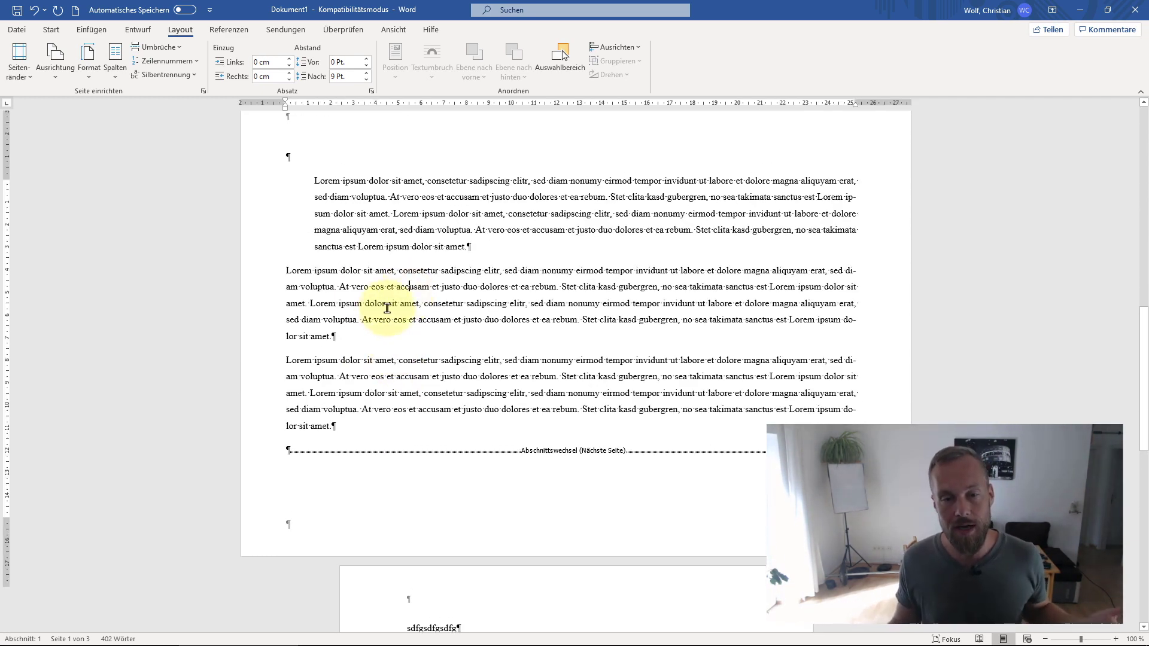
{"action": "scroll", "coordinate": [377, 344], "scroll_direction": "up", "scroll_amount": 4}
{"action": "scroll", "coordinate": [372, 342], "scroll_direction": "down", "scroll_amount": 1}
{"action": "key", "text": "ctrl+shift+8"}
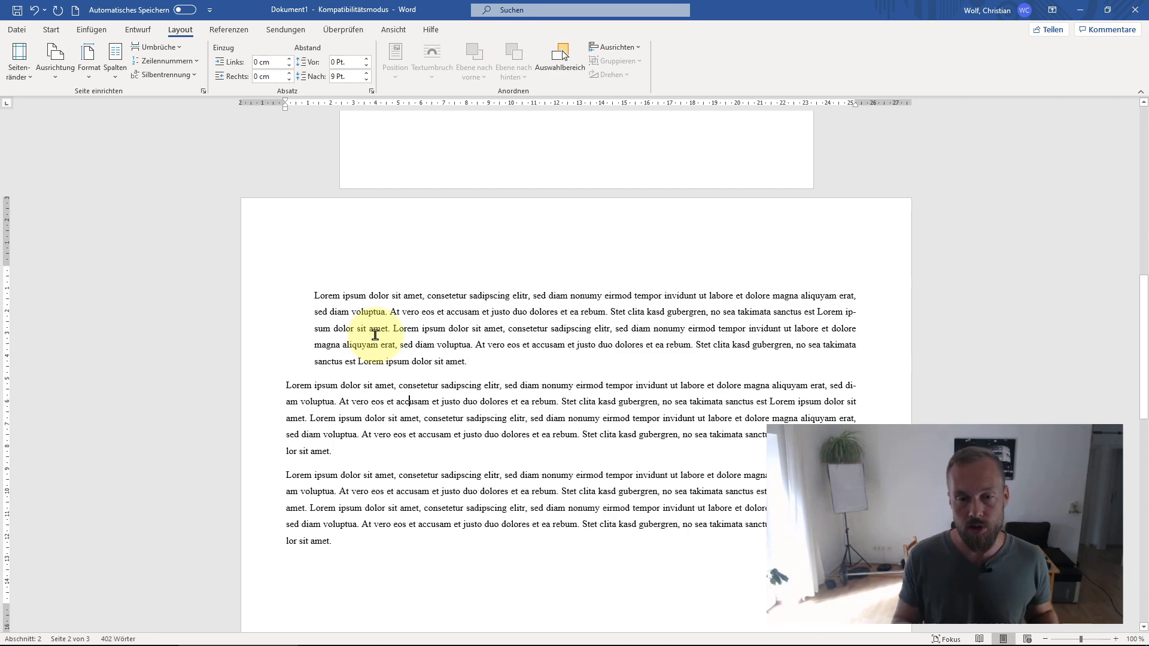
{"action": "scroll", "coordinate": [386, 413], "scroll_direction": "up", "scroll_amount": 3}
{"action": "scroll", "coordinate": [395, 434], "scroll_direction": "down", "scroll_amount": 3}
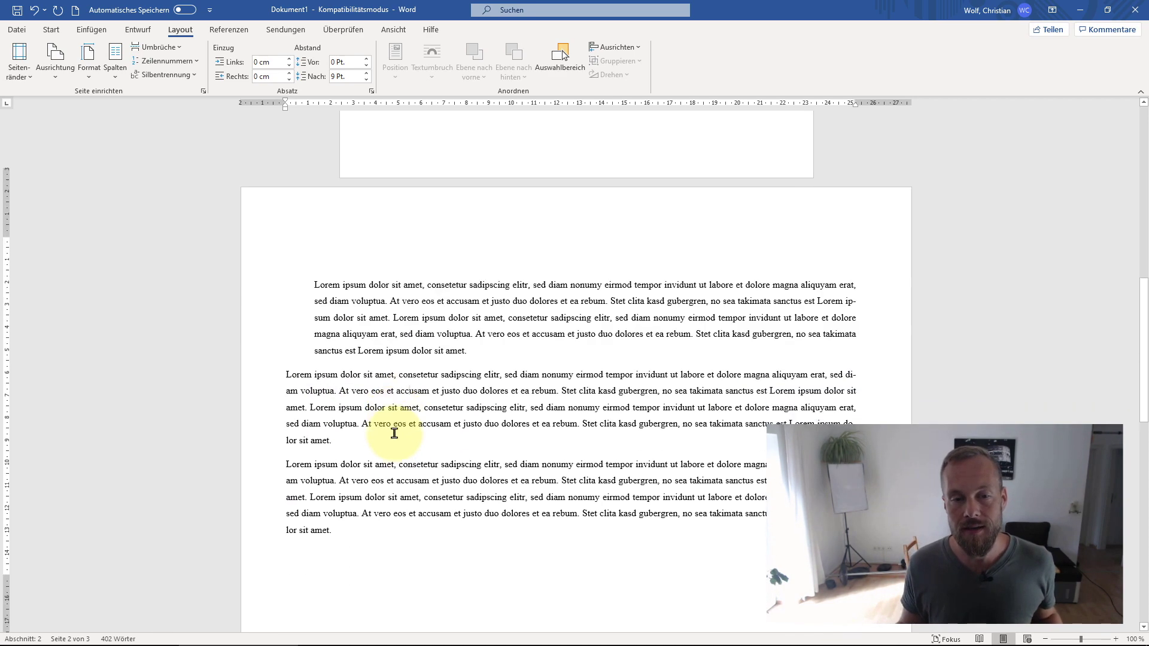
{"action": "scroll", "coordinate": [383, 440], "scroll_direction": "down", "scroll_amount": 5}
{"action": "scroll", "coordinate": [383, 447], "scroll_direction": "up", "scroll_amount": 3}
{"action": "scroll", "coordinate": [407, 446], "scroll_direction": "up", "scroll_amount": 3}
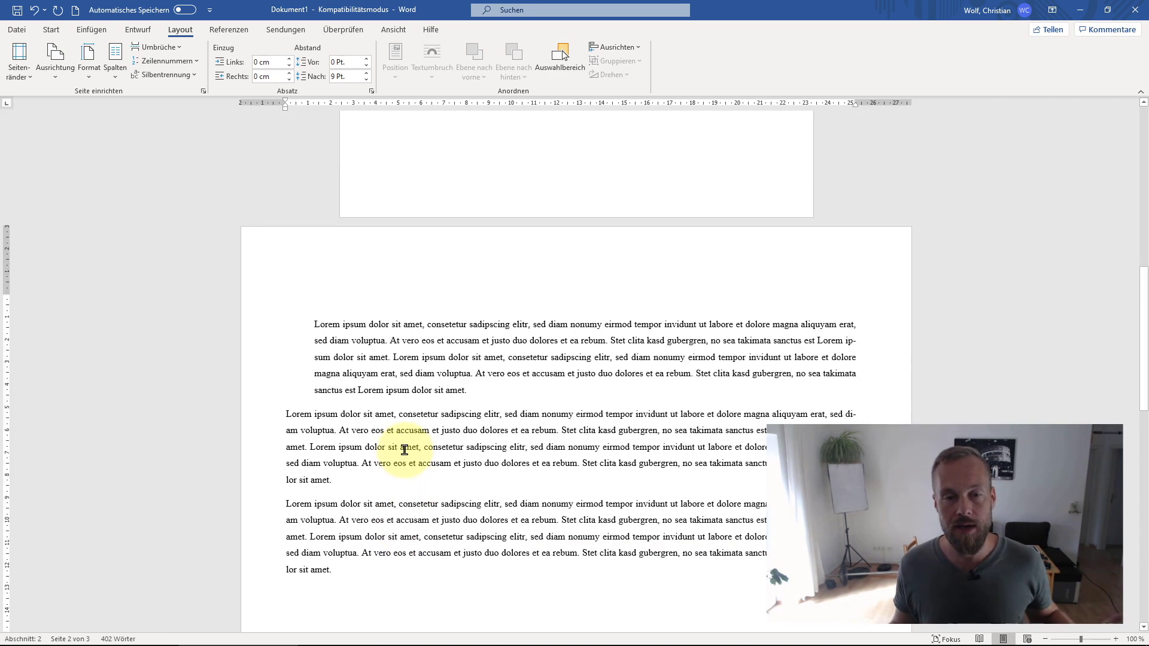
{"action": "scroll", "coordinate": [405, 444], "scroll_direction": "down", "scroll_amount": 2}
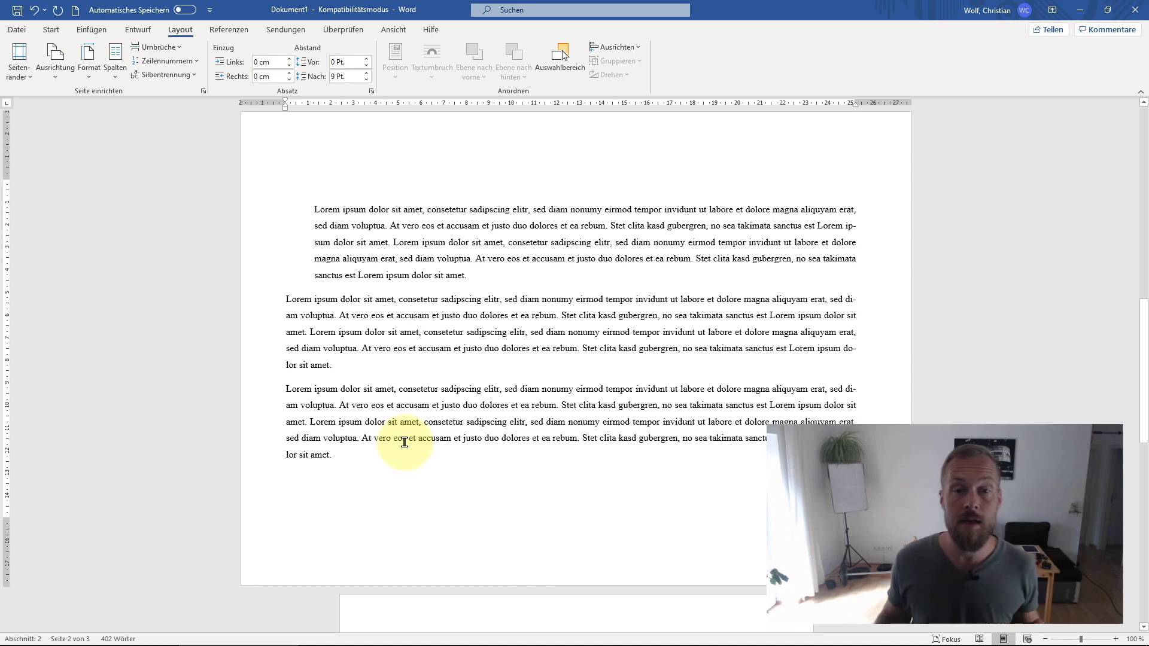